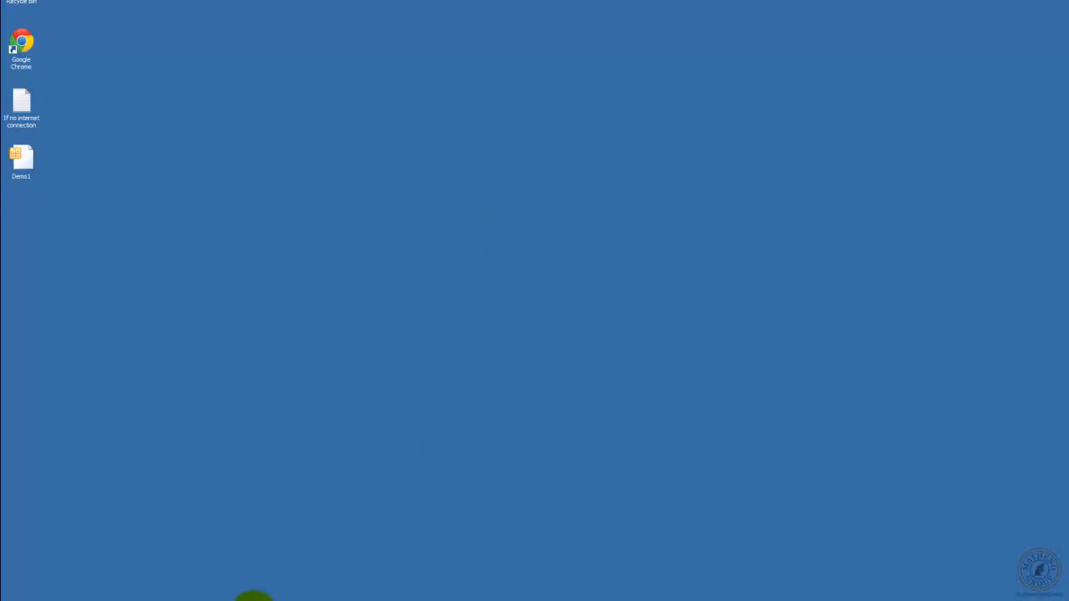
Switch to SQL Server Management Studio and examine the cubes and dimensions of the MathenoGroup2012OLAP database
click(181, 575)
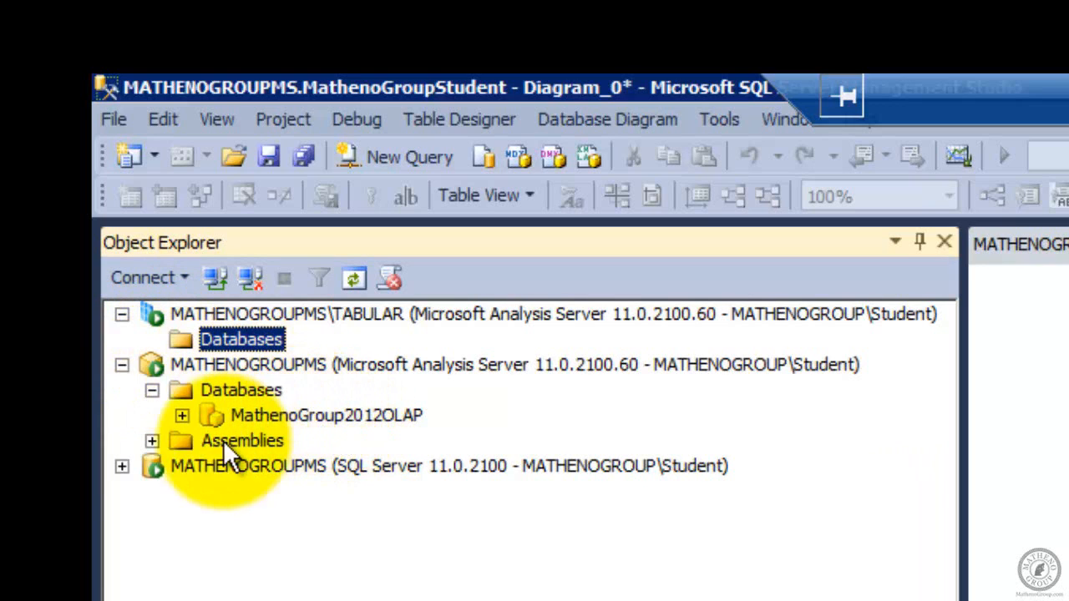
click(181, 415)
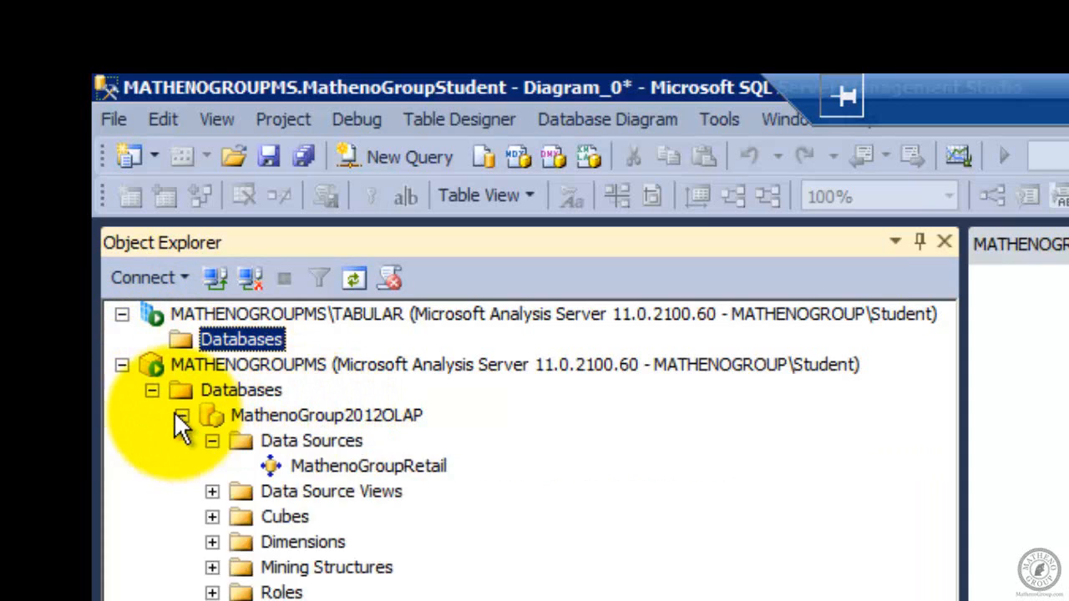
click(212, 542)
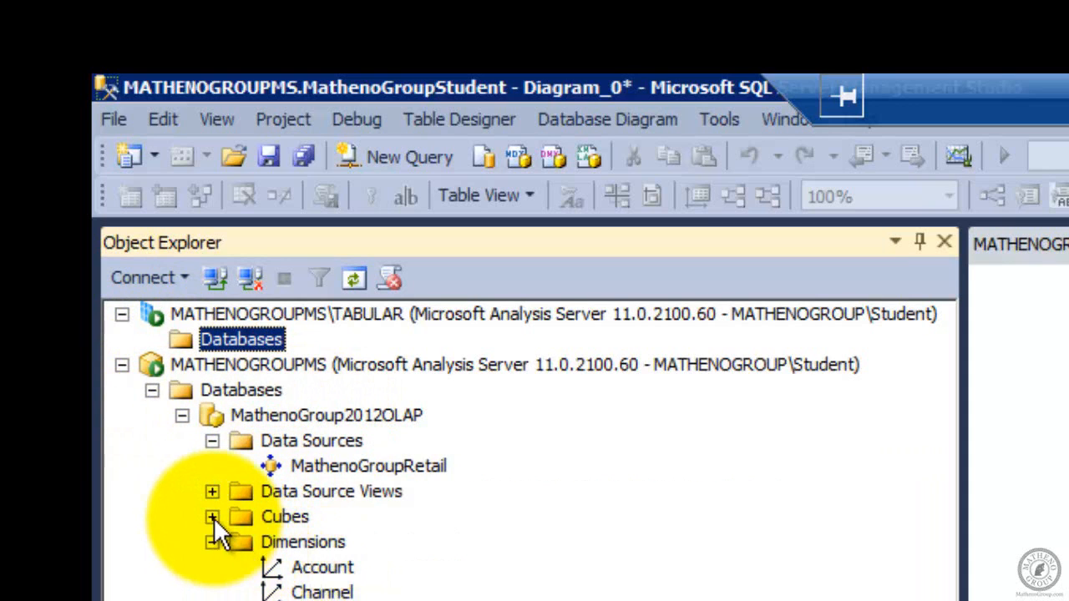
click(212, 517)
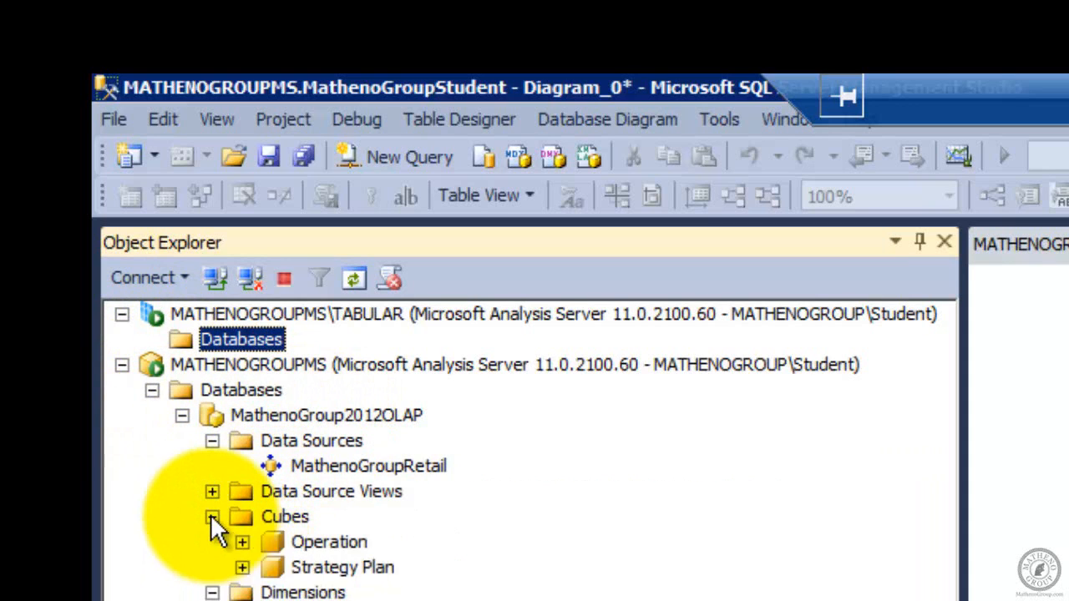
click(151, 390)
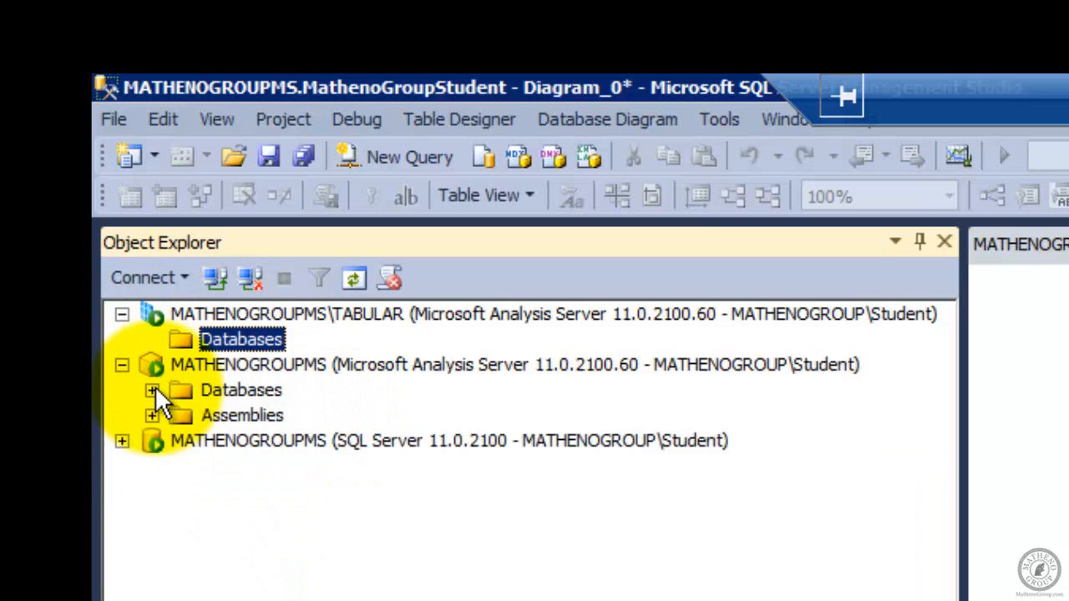
List the tables of the MathenoGroupStudent database on the MATHENOGROUPMS SQL Server instance
click(122, 441)
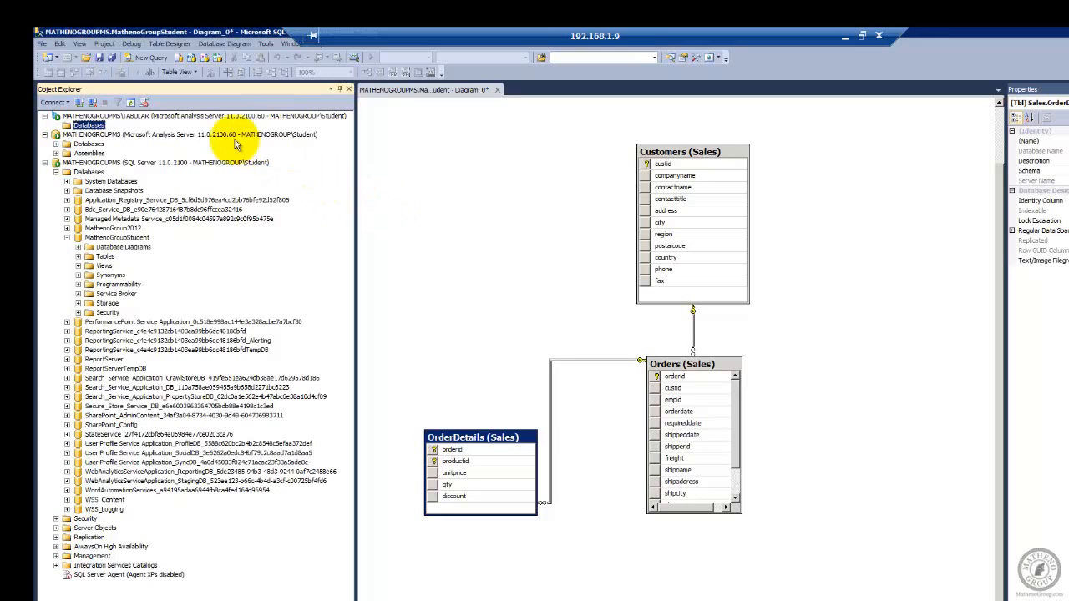
click(109, 238)
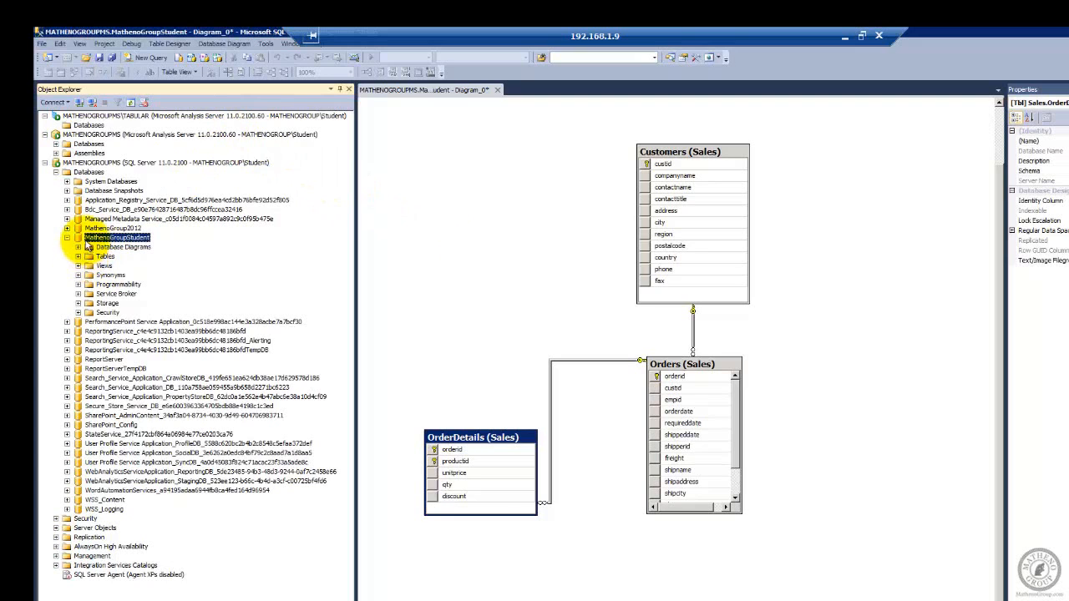
click(77, 257)
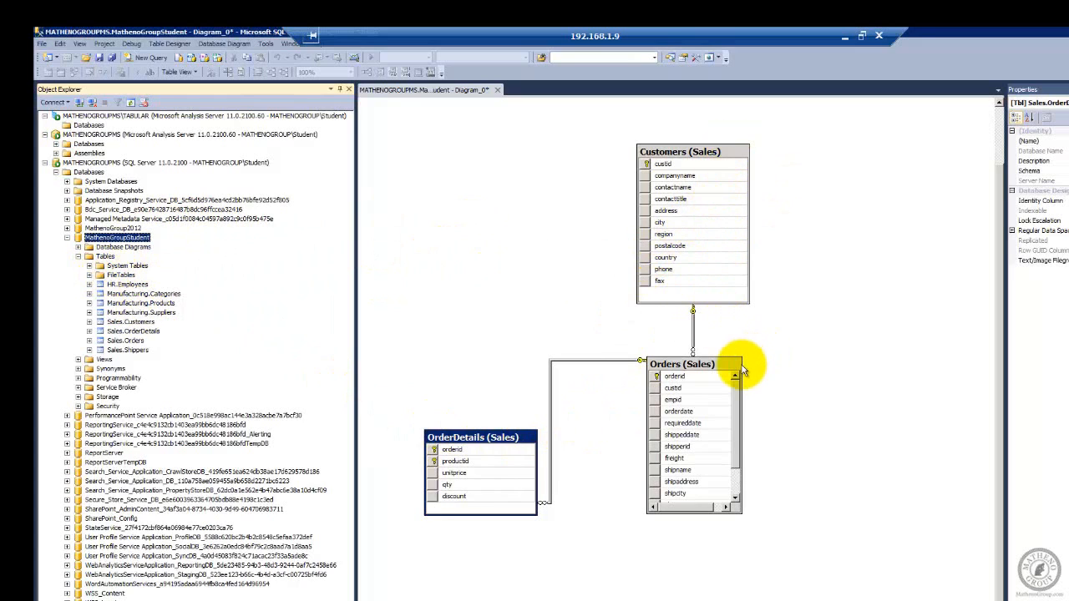
Examine the diagram's relationships between Customers, Orders and OrderDetails, including the custid and orderid columns in Orders
click(826, 357)
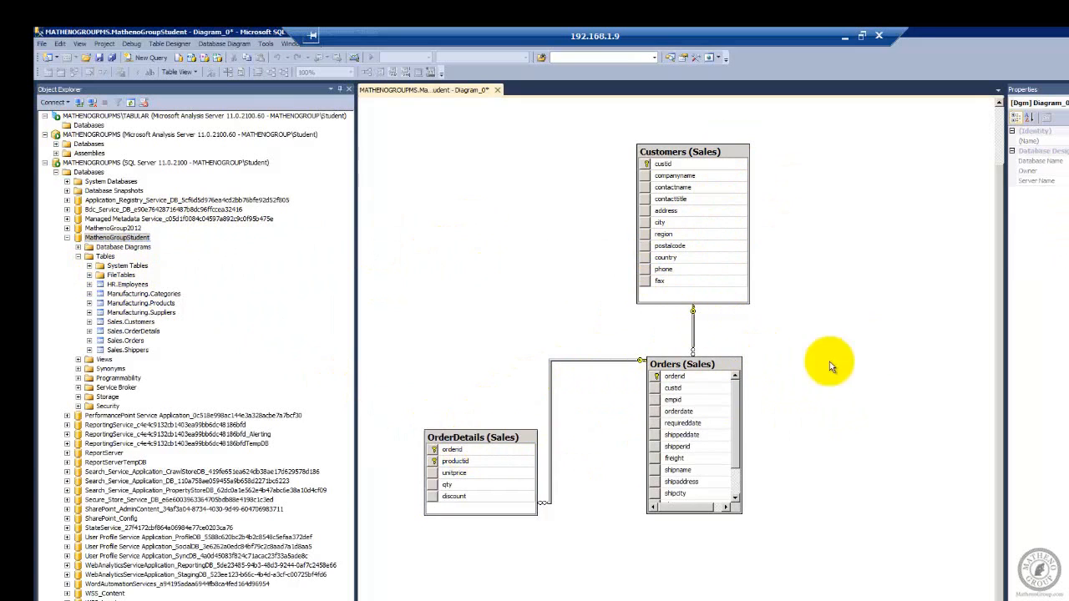
click(593, 359)
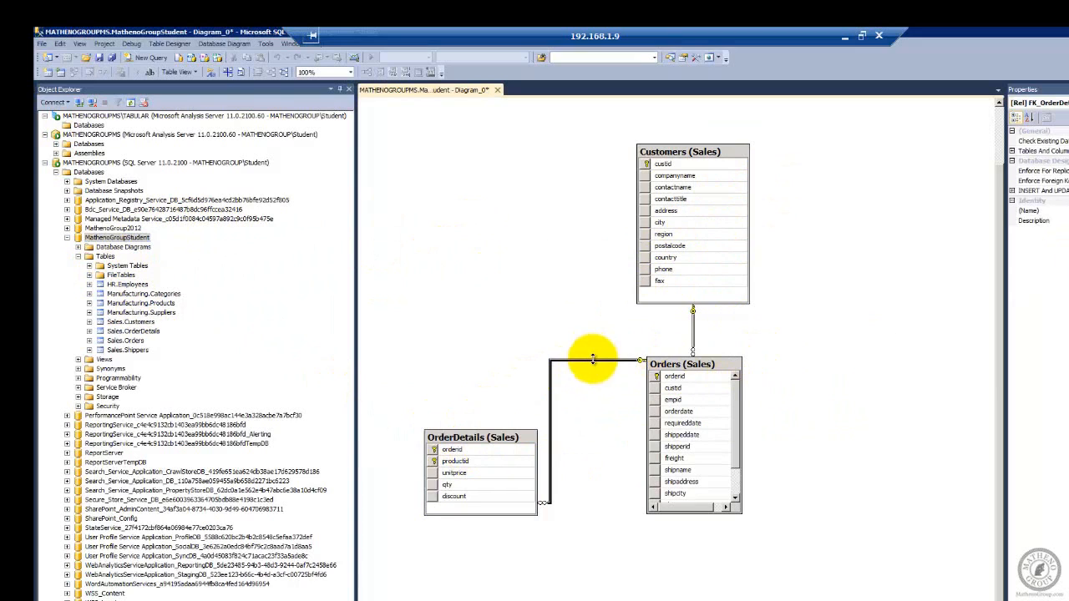
click(693, 332)
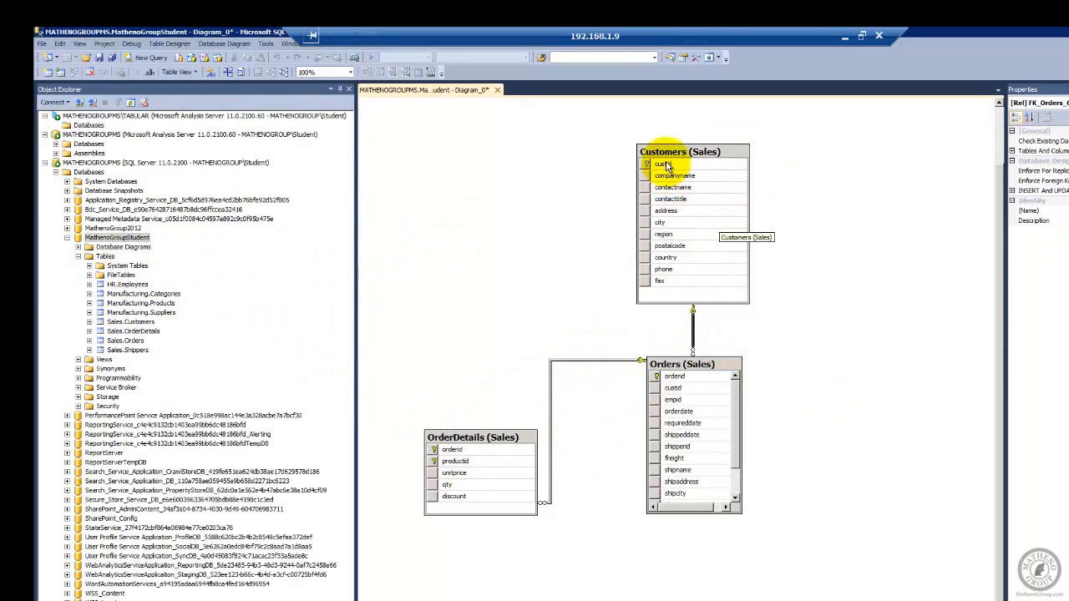
click(683, 388)
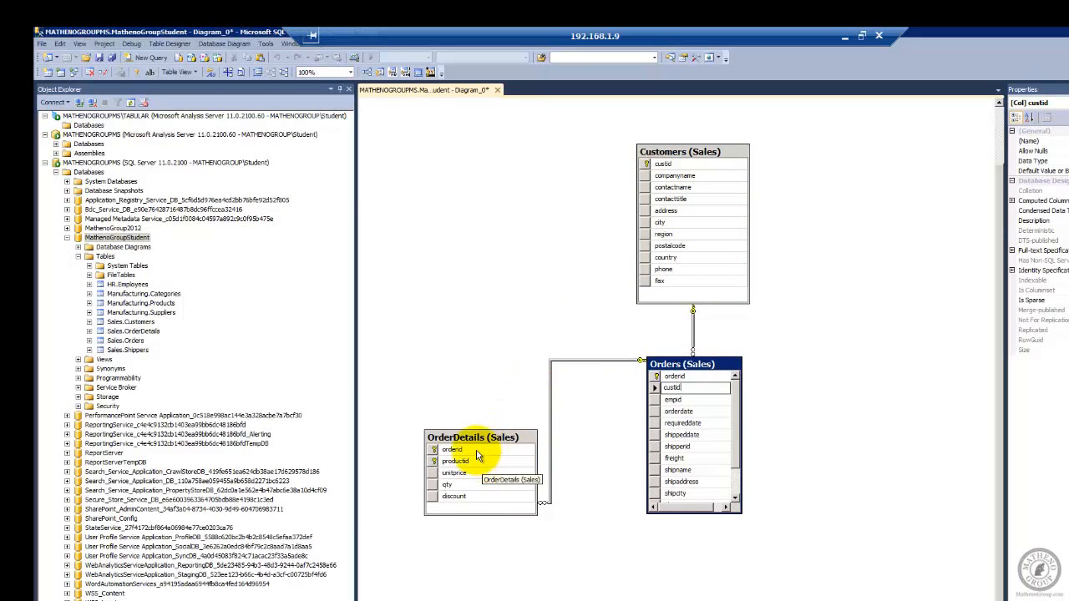
click(678, 376)
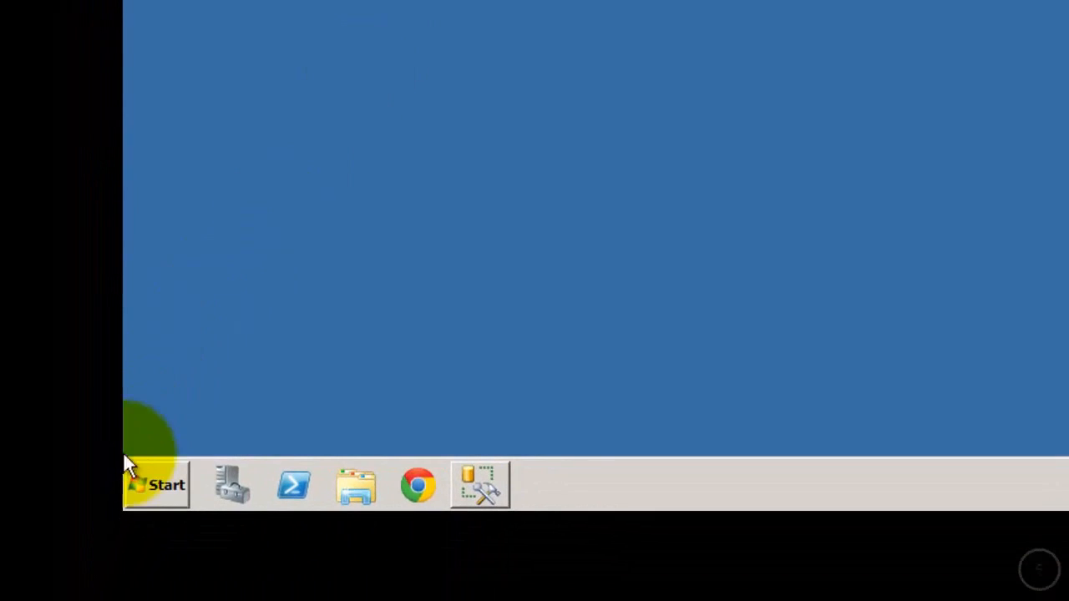
Launch SQL Server Data Tools from the Microsoft SQL Server 2012 programs
click(163, 483)
click(167, 390)
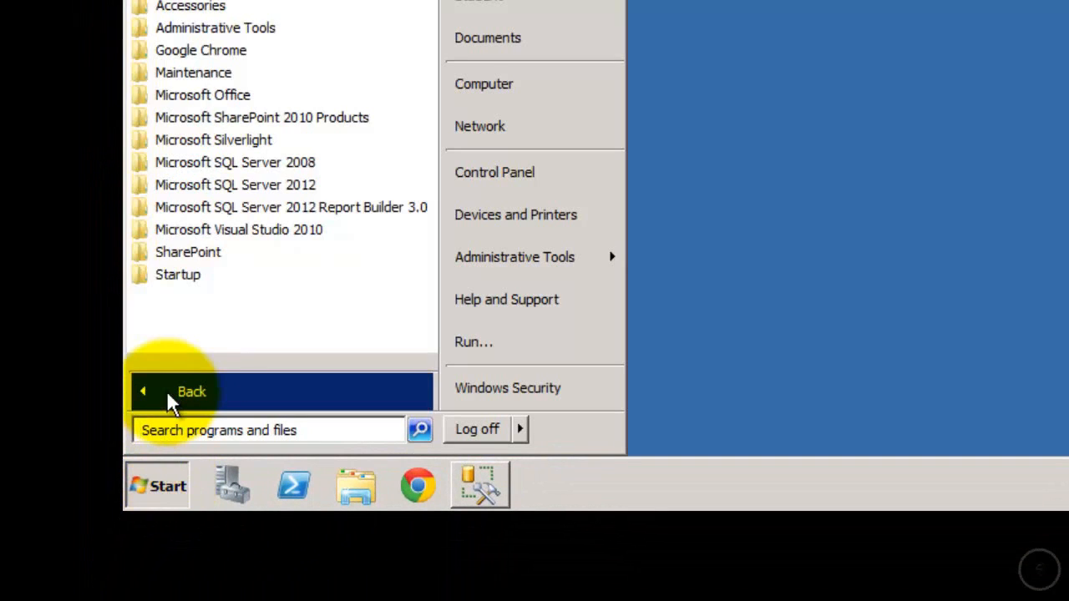
click(207, 185)
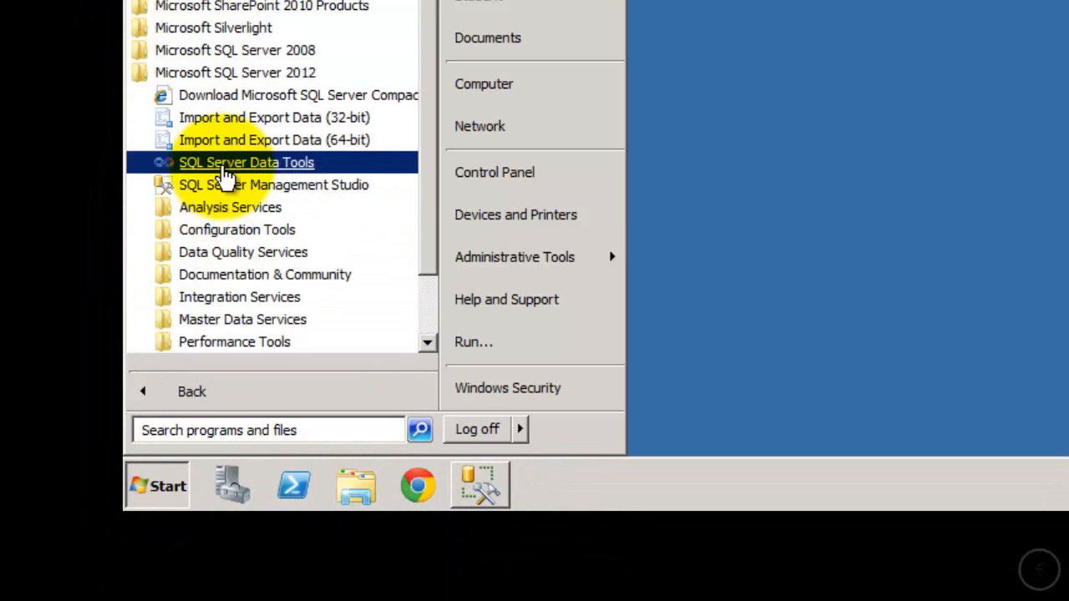
click(226, 172)
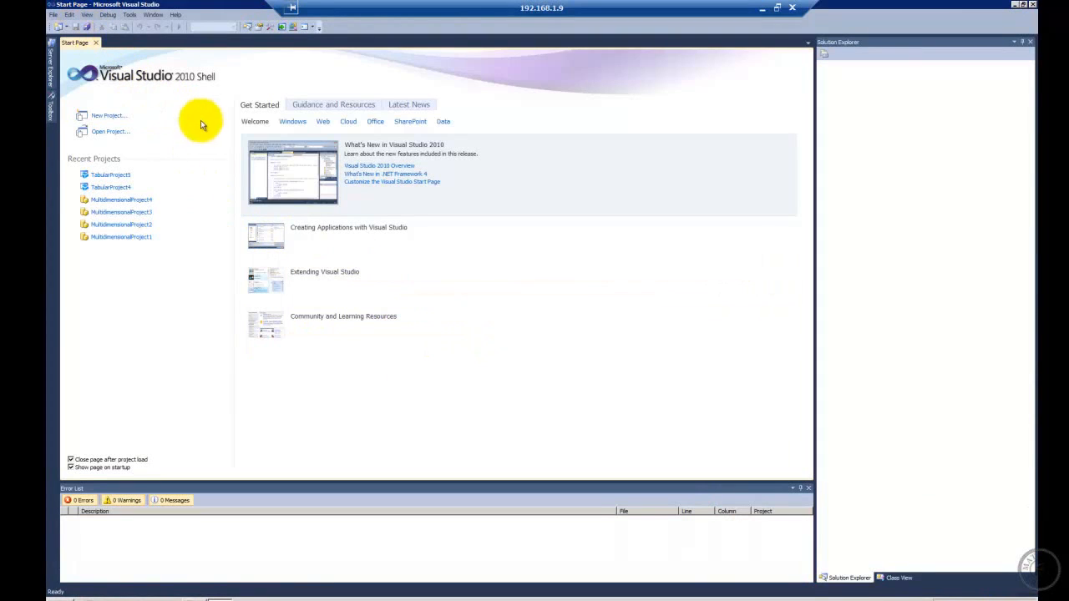
Look at the connection options for opening an existing Analysis Services database, and leave without connecting
click(52, 15)
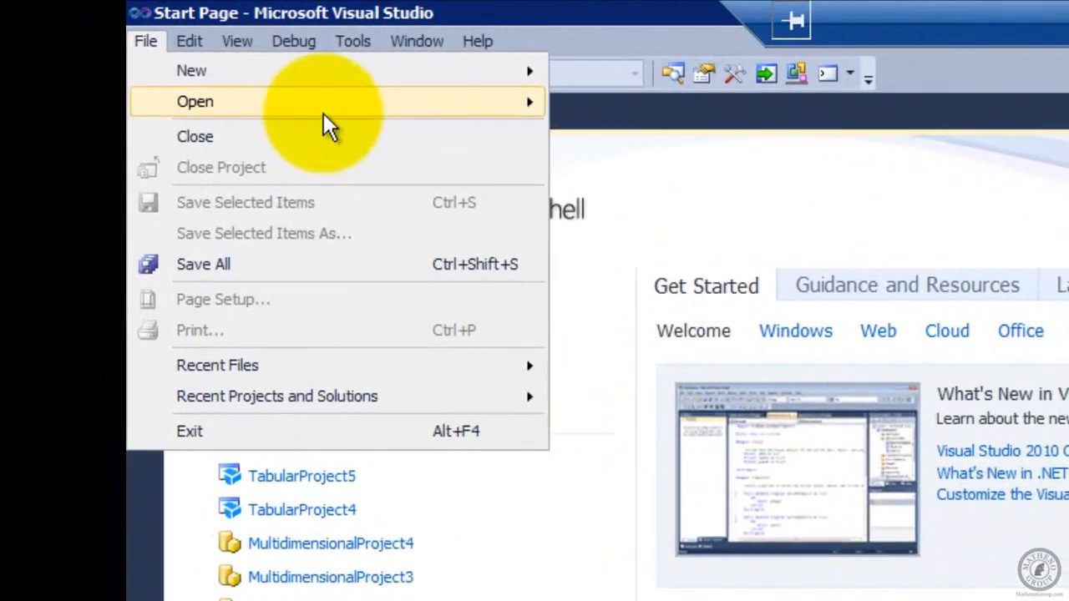
mouse_move(330, 105)
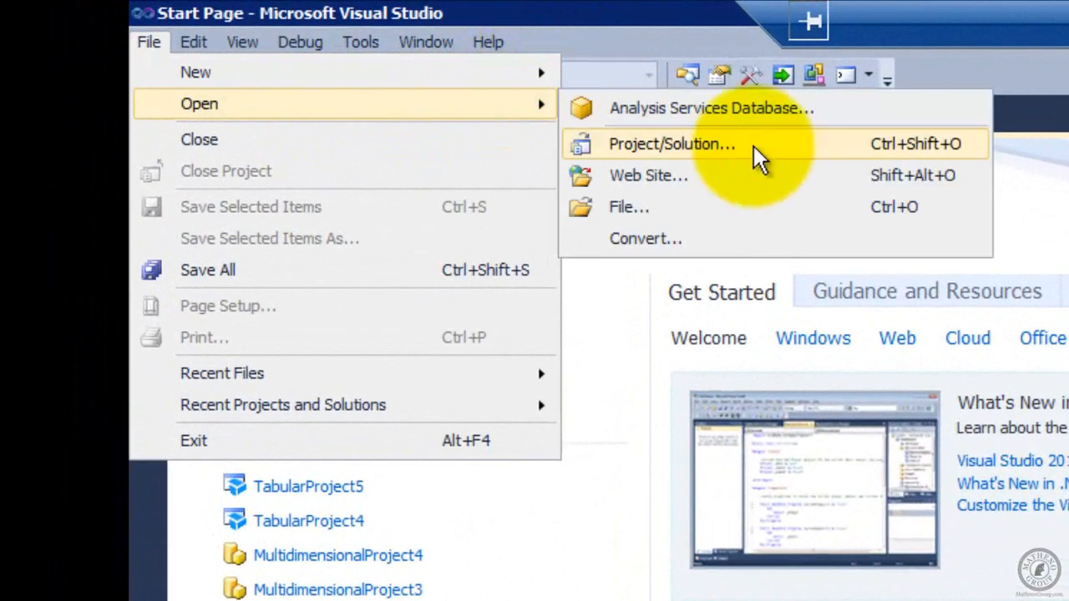
click(715, 108)
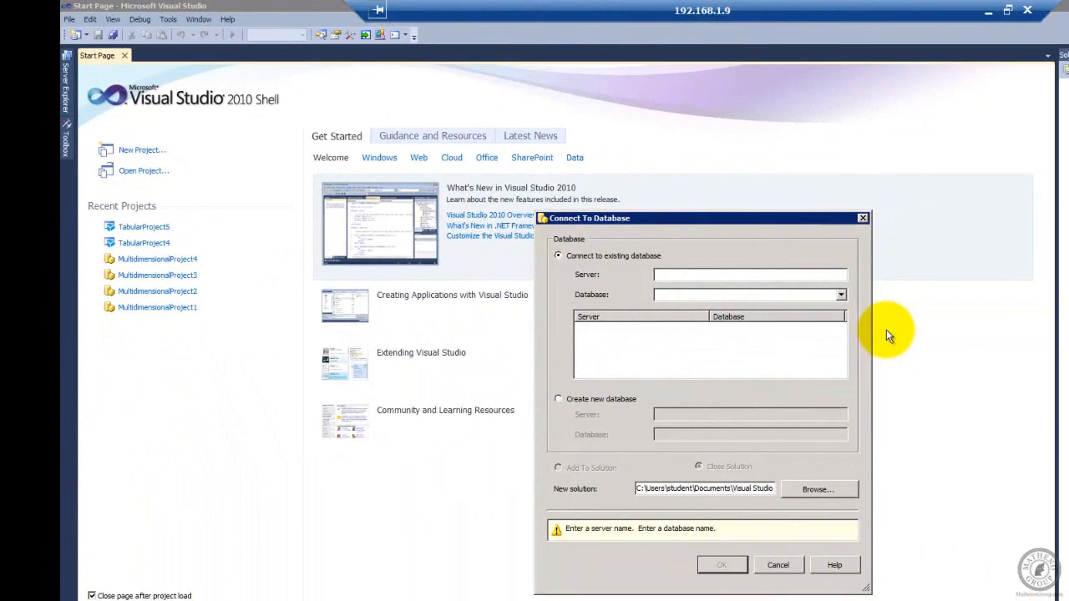
click(808, 274)
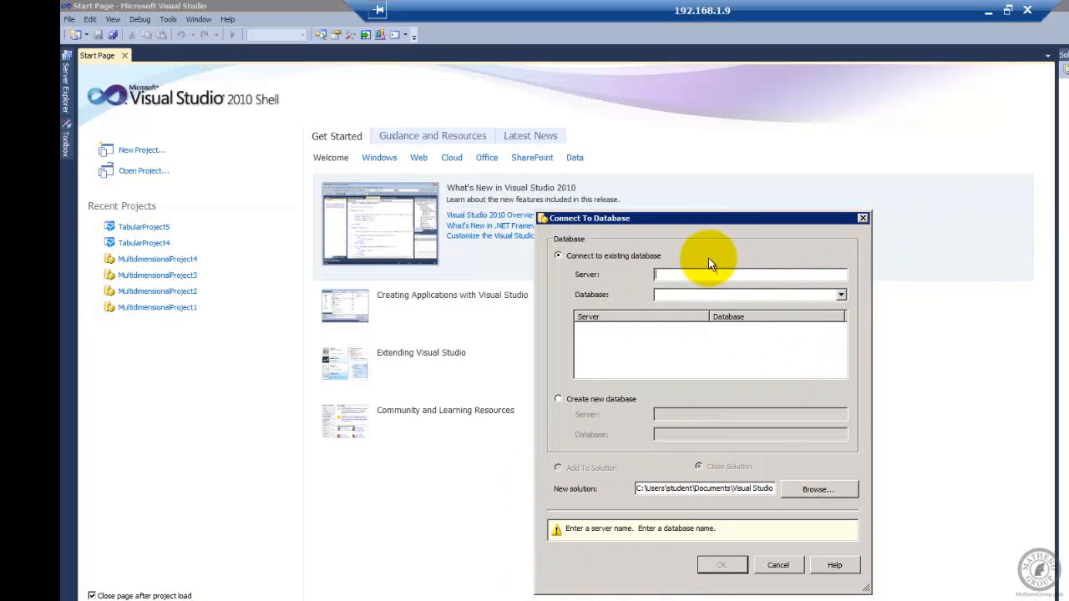
click(779, 566)
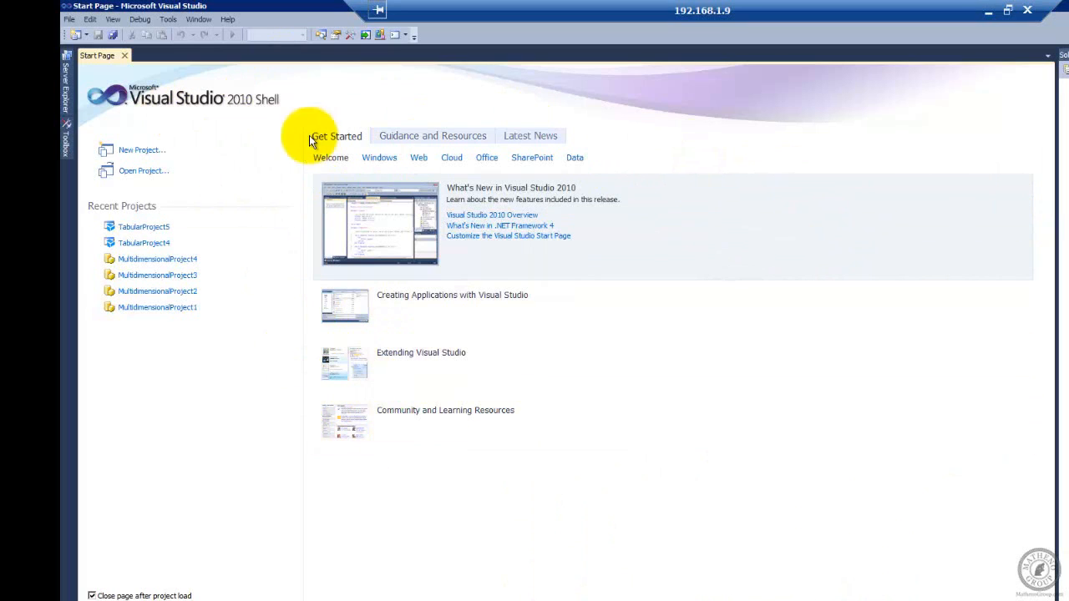
Look at the Import from Server (Tabular) template among the new Analysis Services projects, without creating a project
click(68, 20)
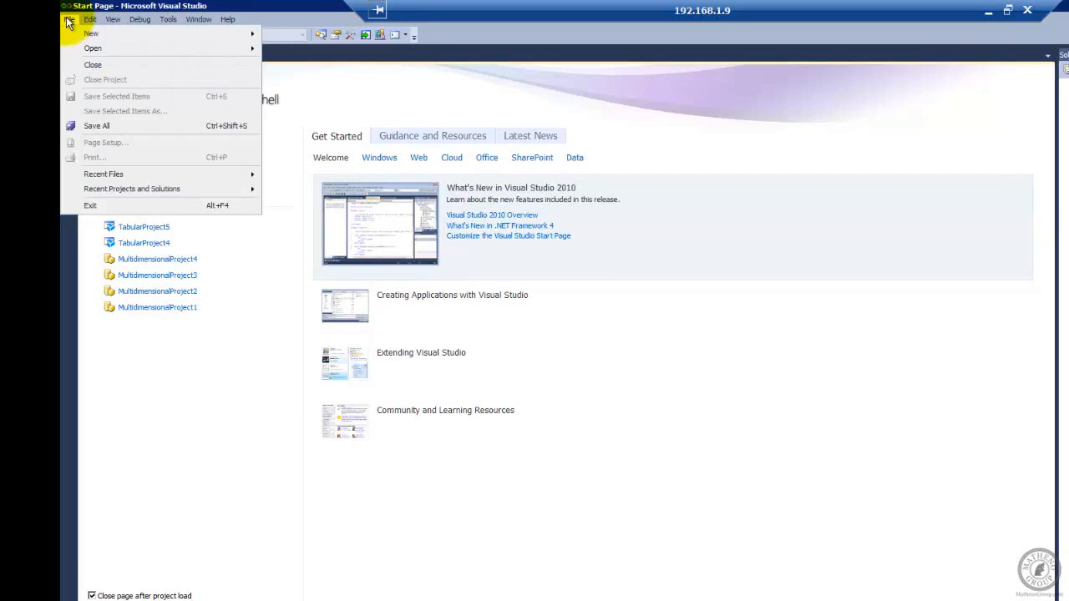
mouse_move(121, 33)
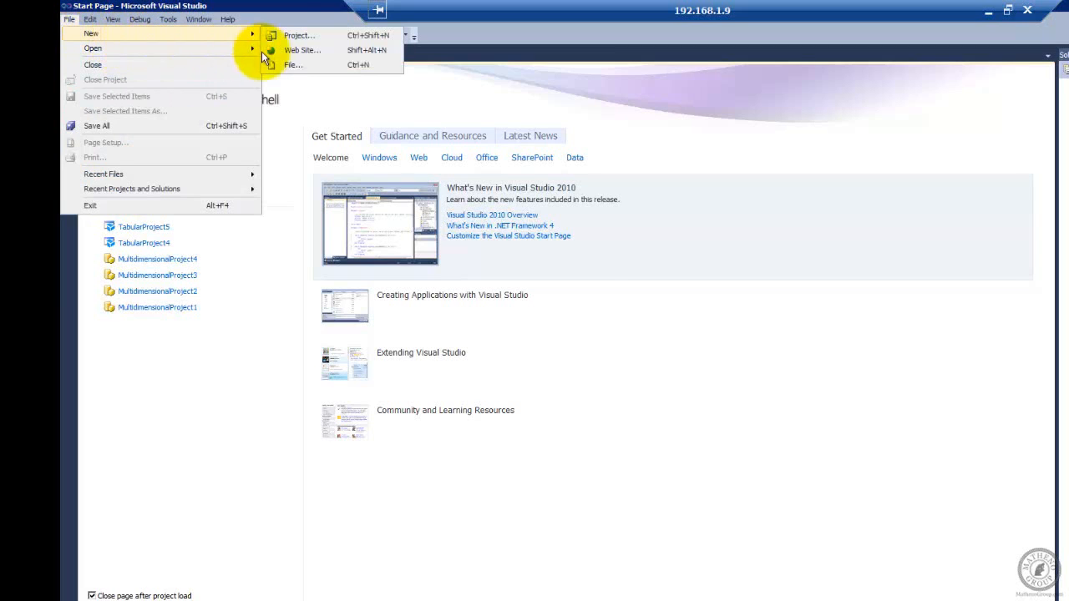
click(292, 38)
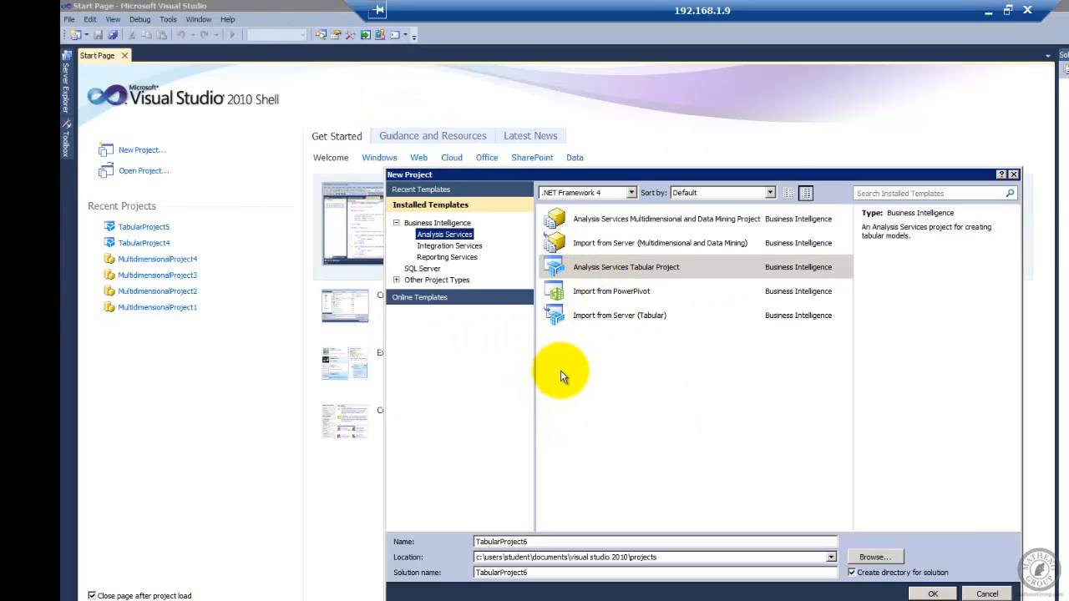
click(600, 321)
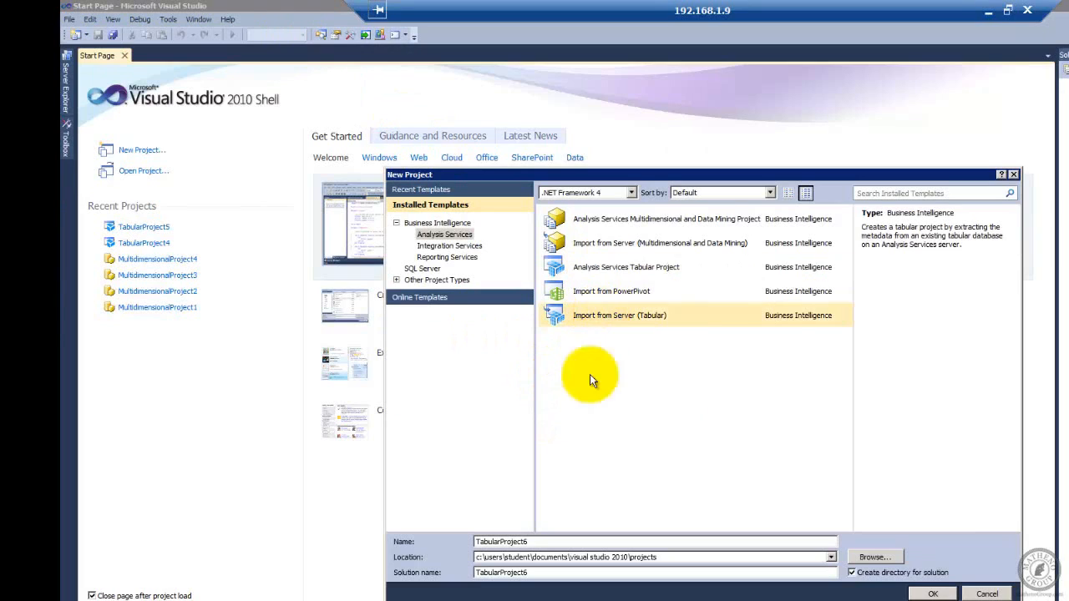
click(987, 593)
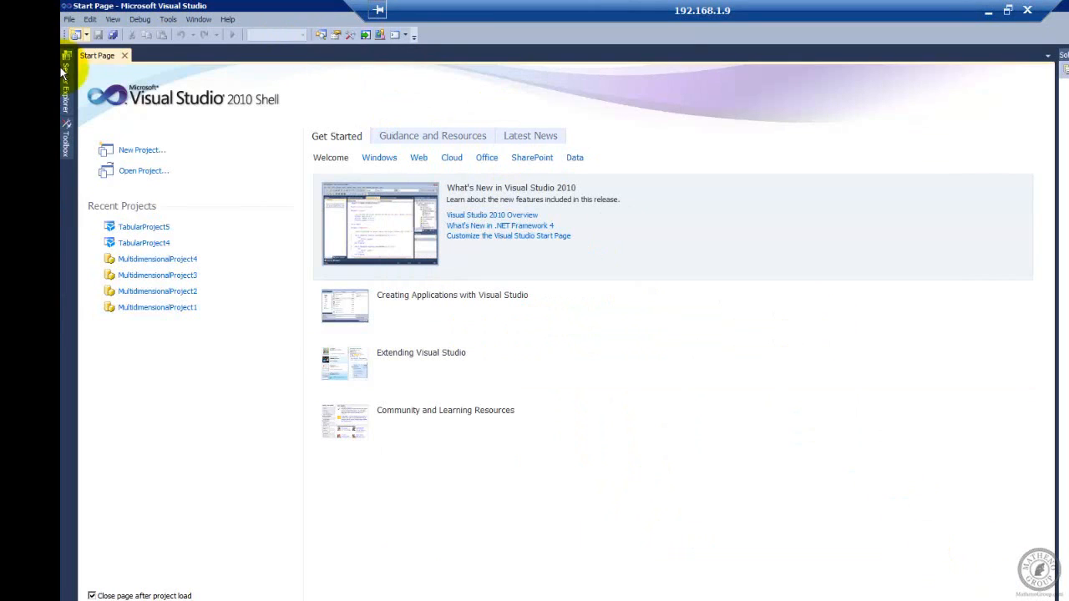
Create a new Analysis Services Tabular Project named Demo in the default project location
click(68, 20)
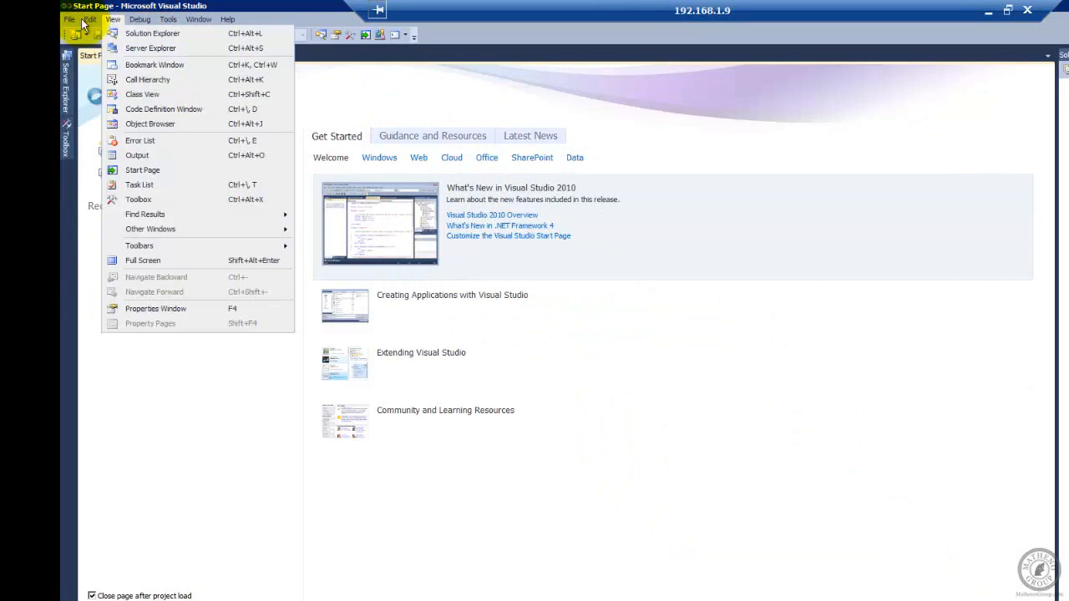
click(68, 21)
click(72, 22)
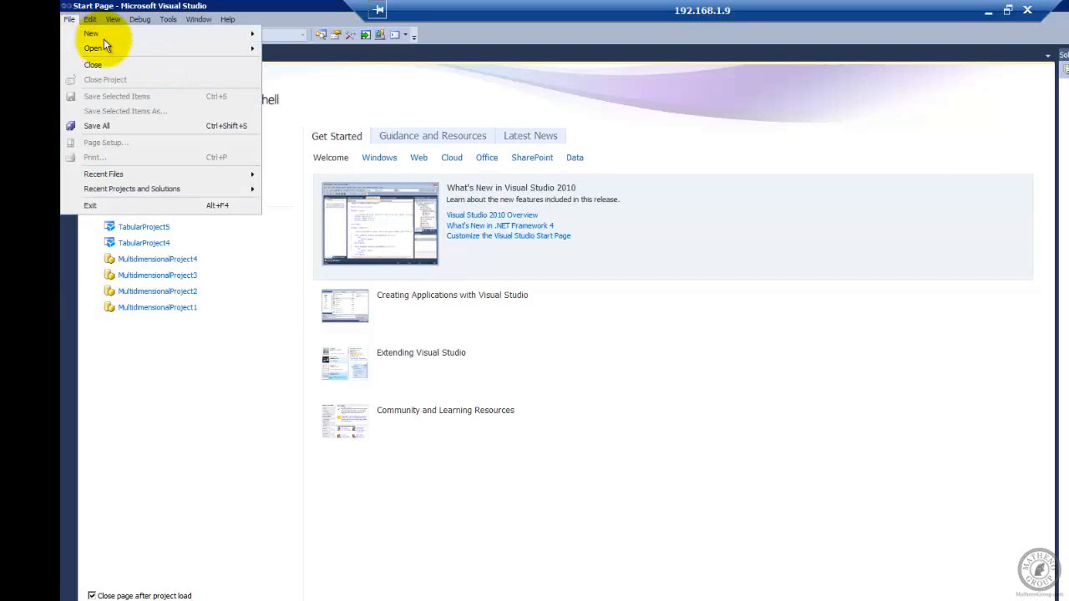
mouse_move(94, 35)
click(313, 35)
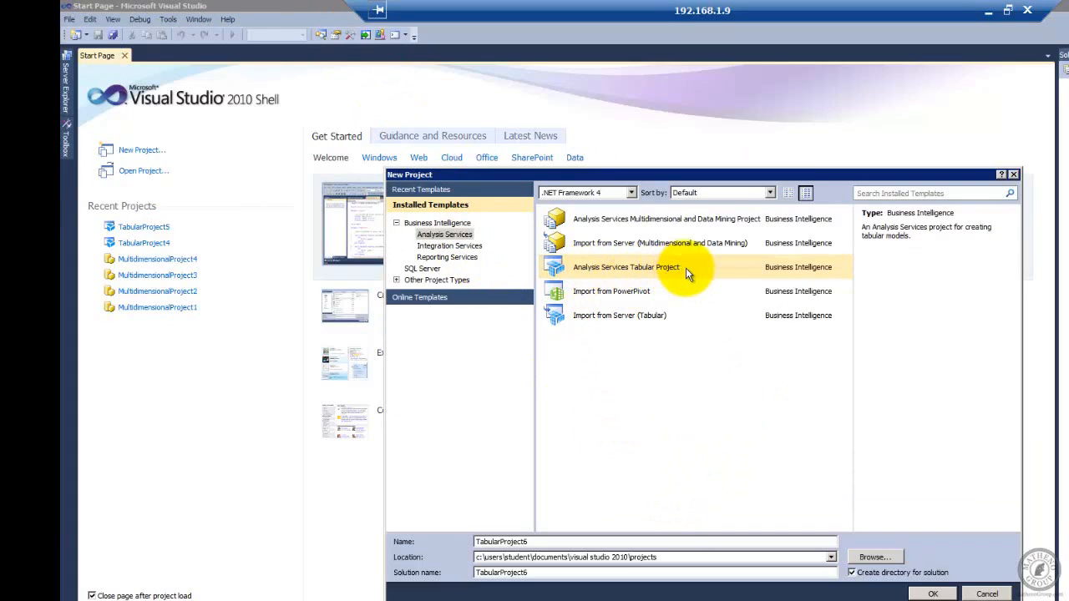
double_click(539, 543)
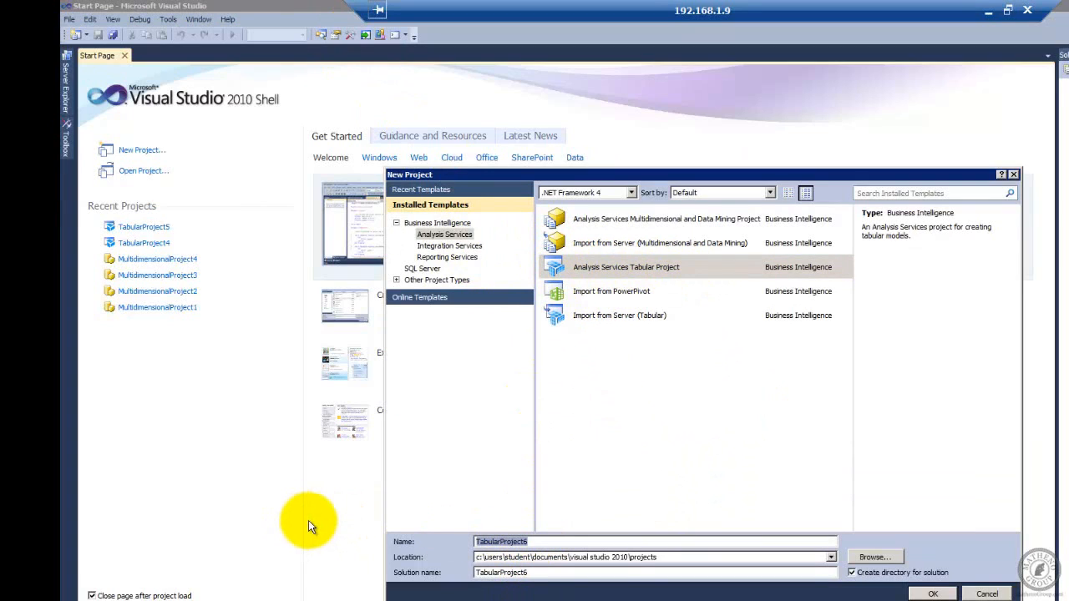
text(Demo)
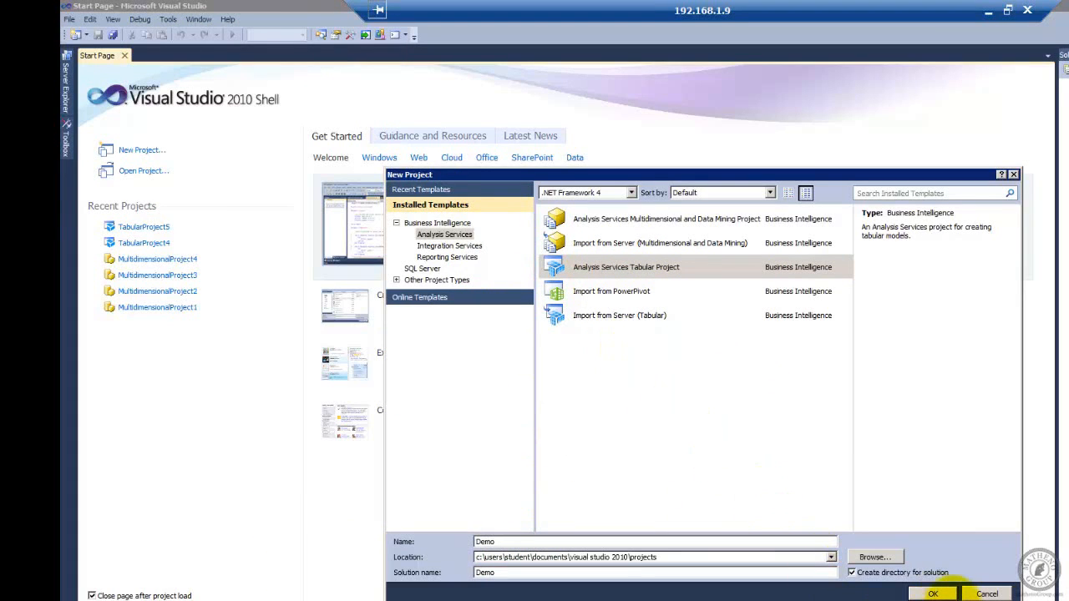
click(933, 593)
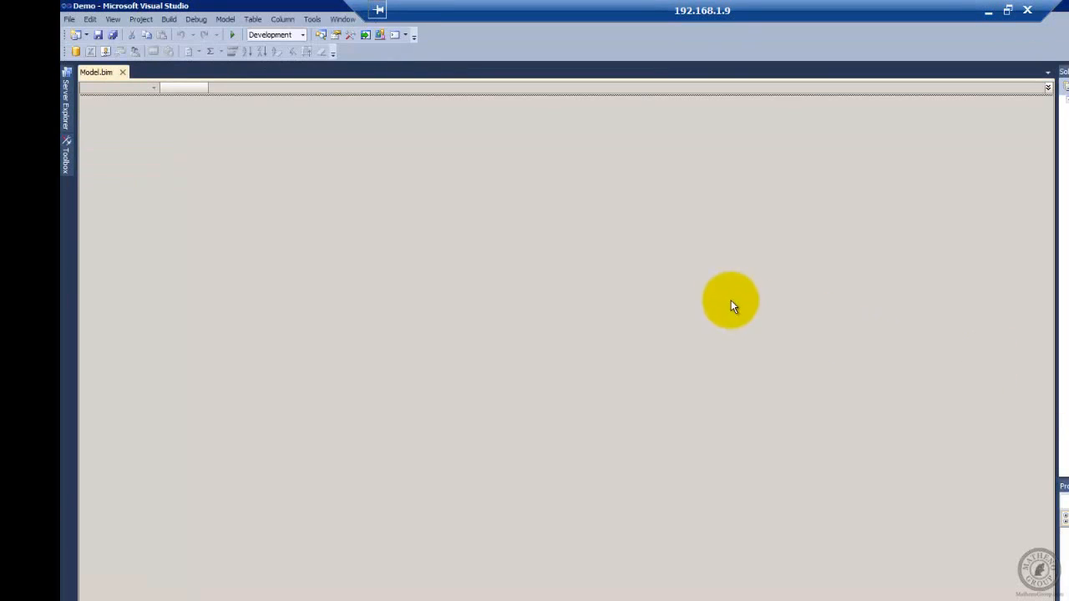
Start importing from a data source into the model, browse the available source types, and choose Microsoft SQL Server
click(223, 19)
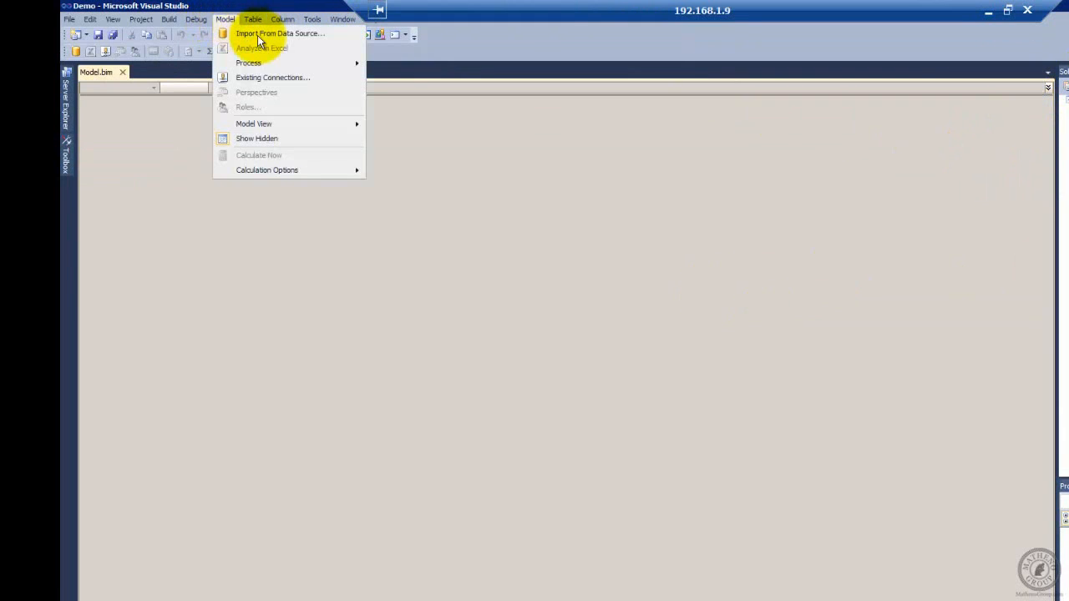
click(259, 33)
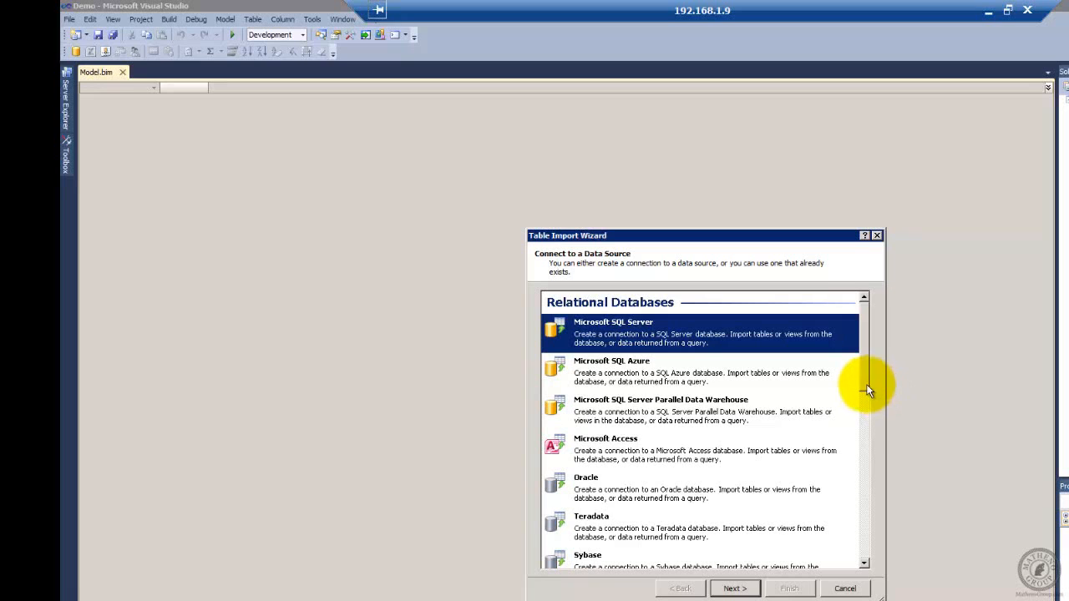
drag(867, 387, 863, 489)
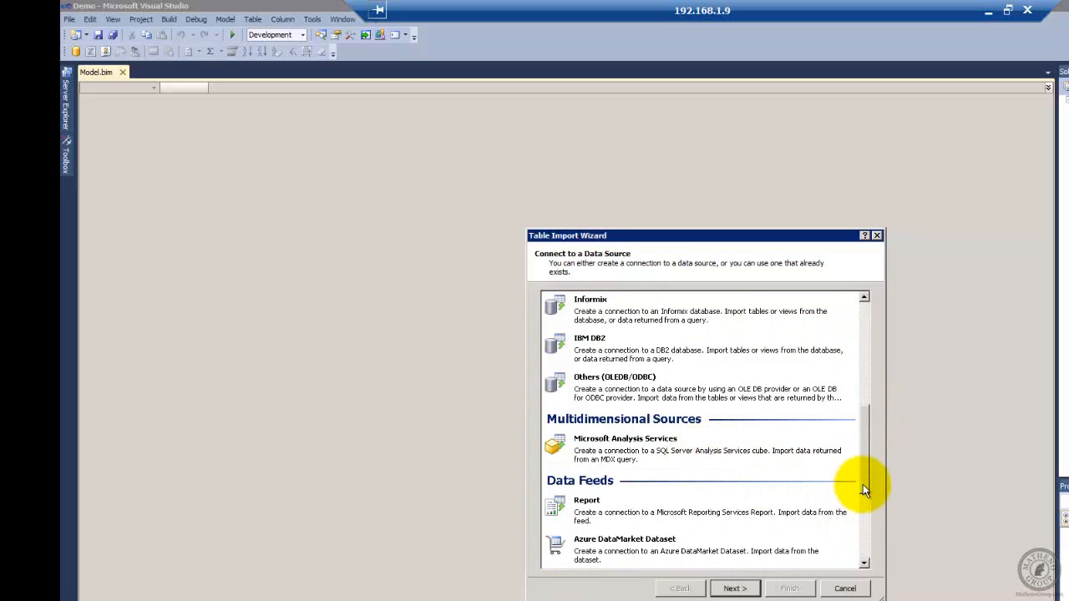
drag(863, 485, 876, 362)
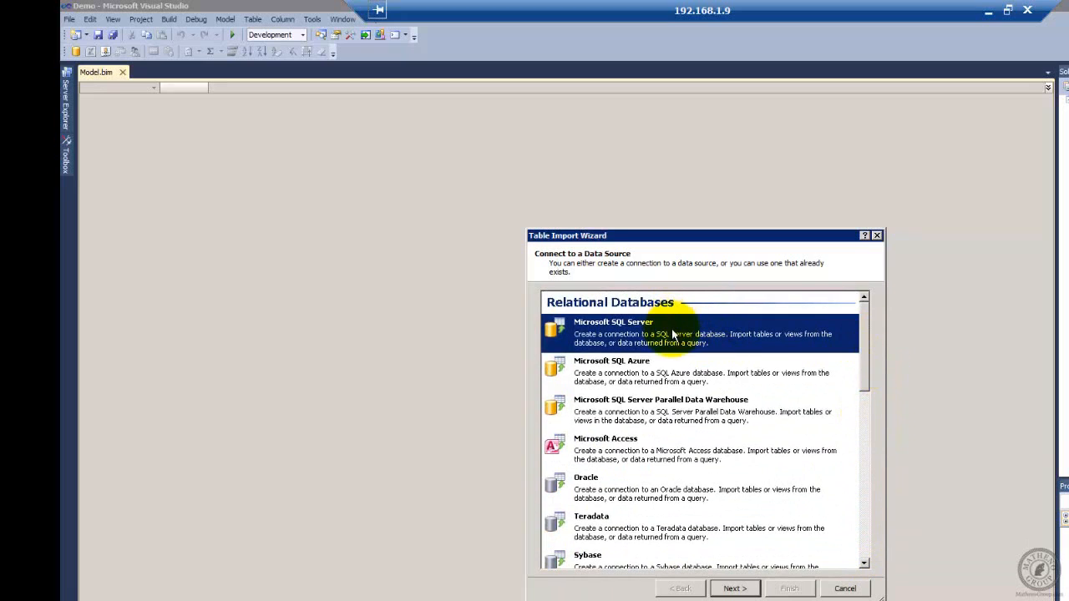
click(735, 587)
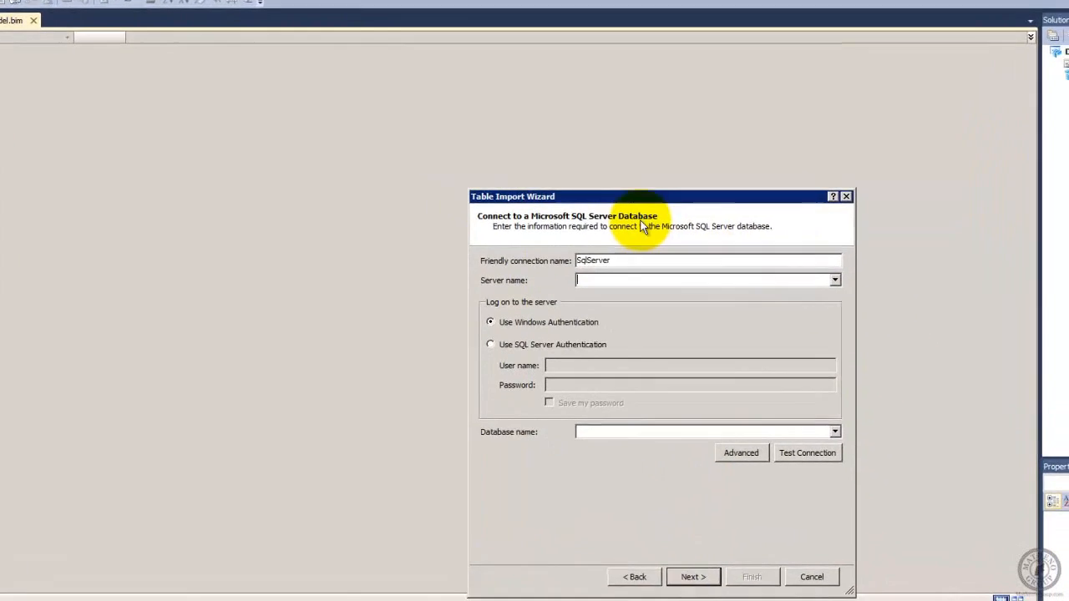
Name the connection SqlServerMAthenoGroupStudent, choose the server MATHENOGROUPMS, and test the connection
click(505, 168)
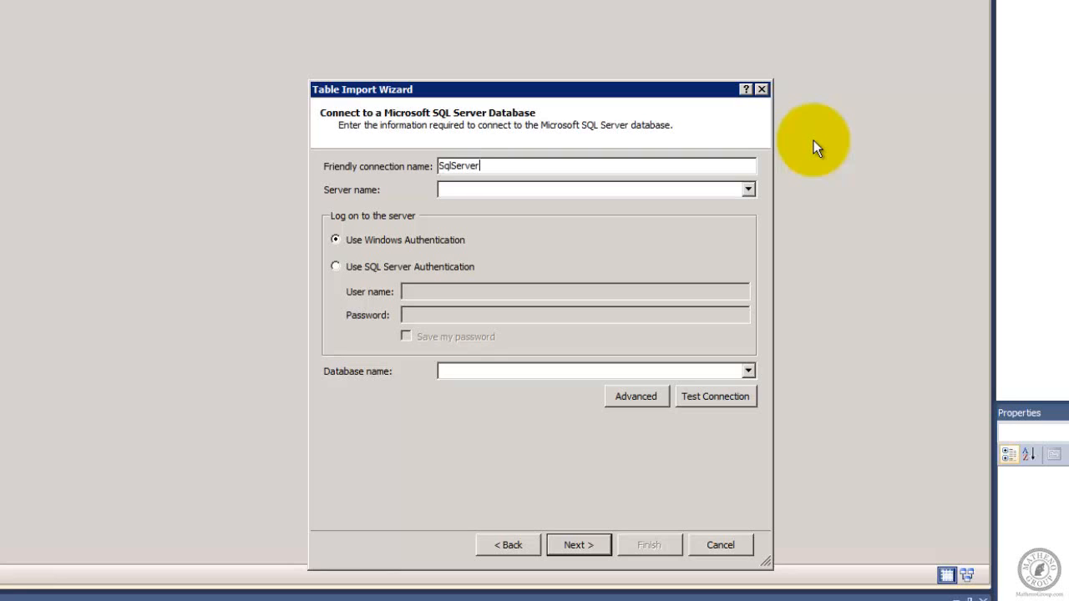
text(MAthenoGroupStudent)
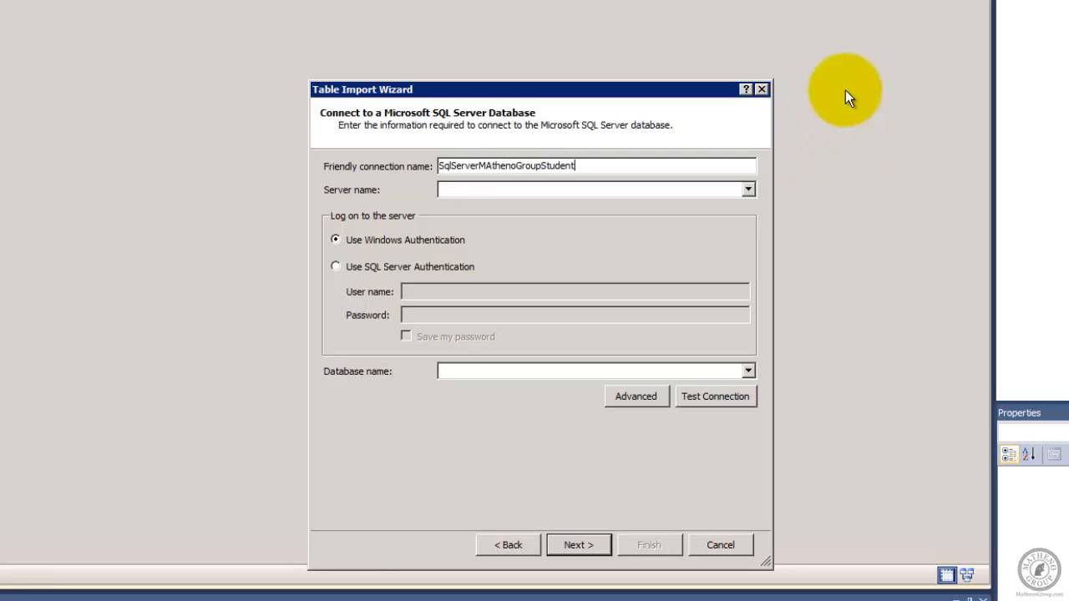
click(746, 188)
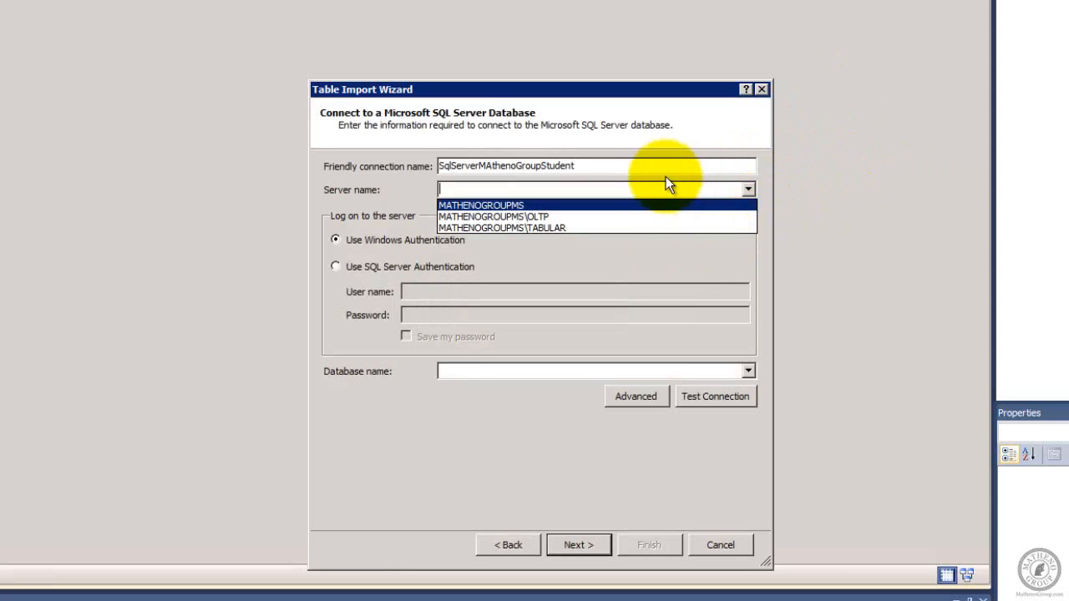
click(492, 206)
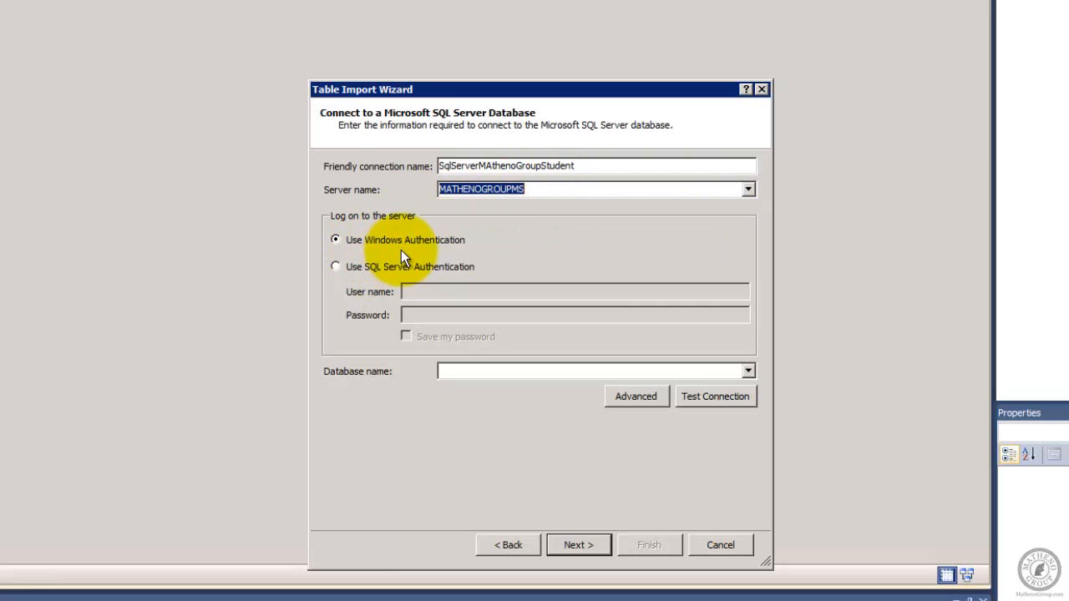
click(731, 397)
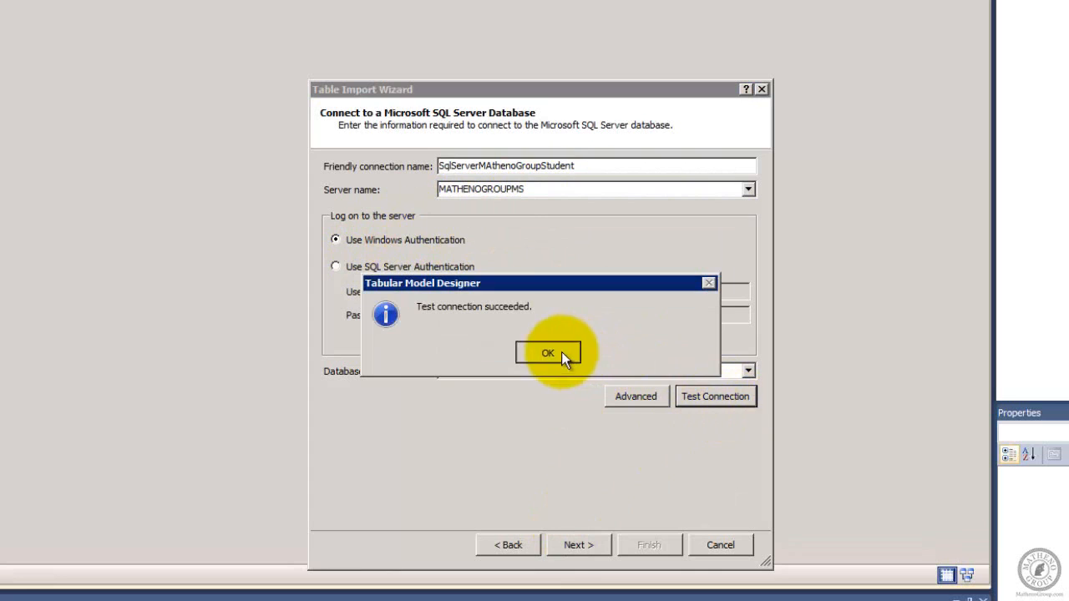
click(561, 352)
click(561, 546)
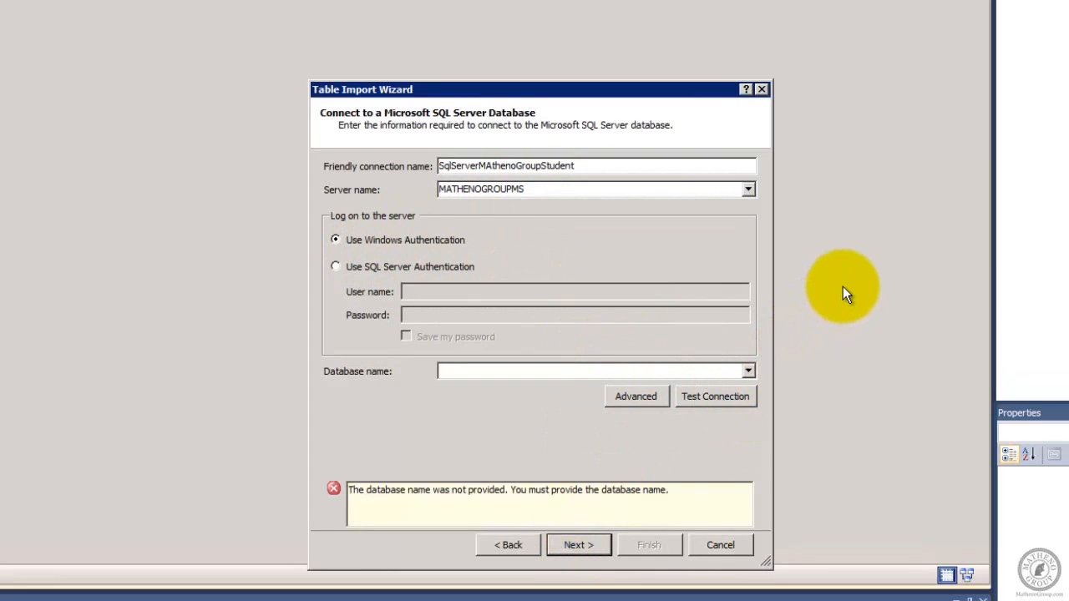
Choose MathenoGroupStudent as the connection's database and test the connection again
double_click(576, 189)
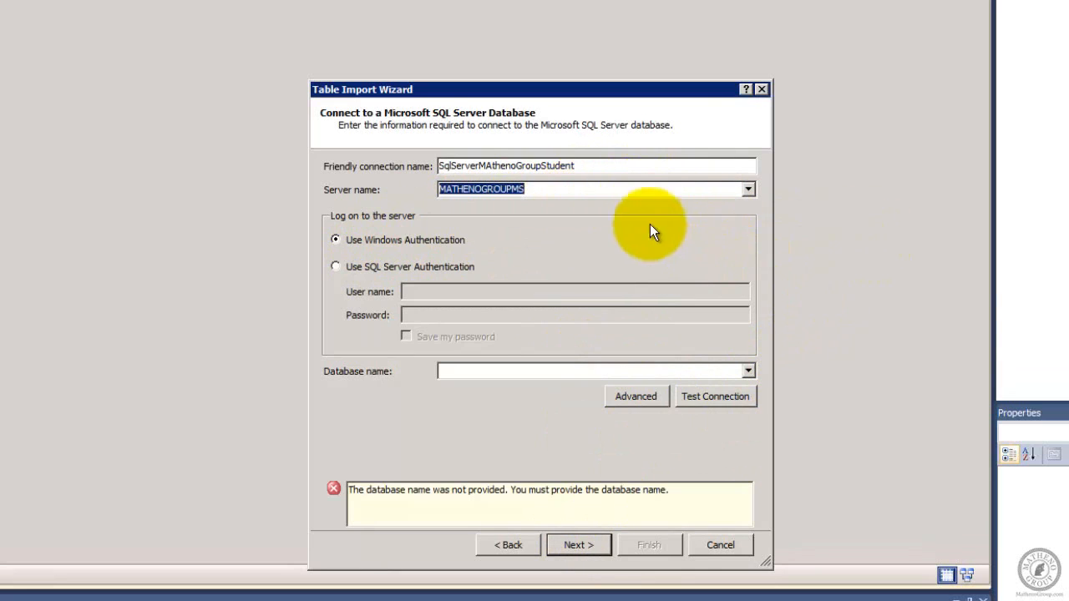
click(607, 192)
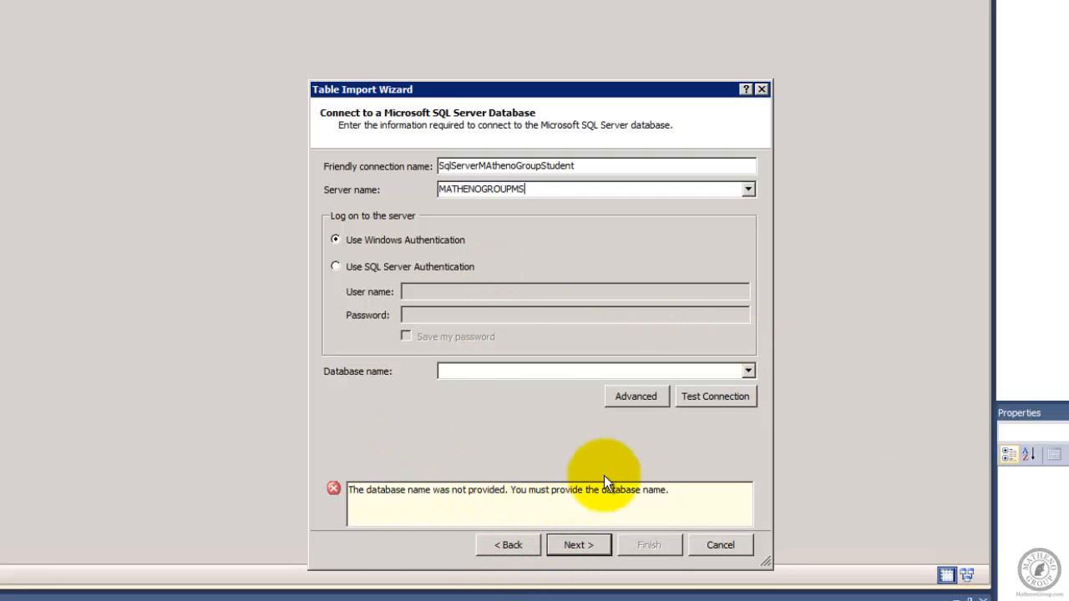
click(750, 371)
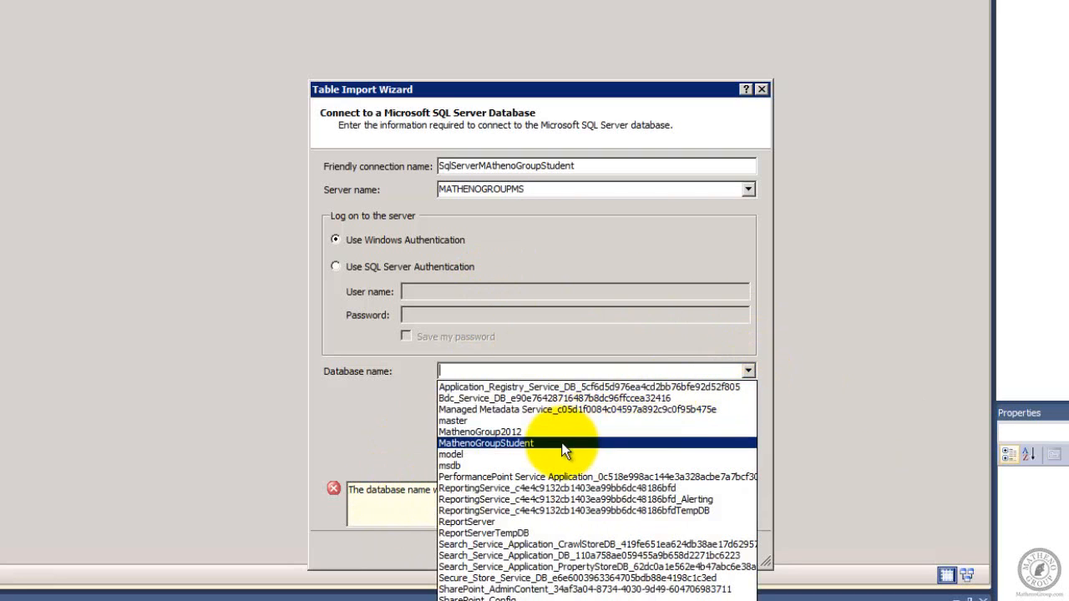
click(561, 442)
click(750, 397)
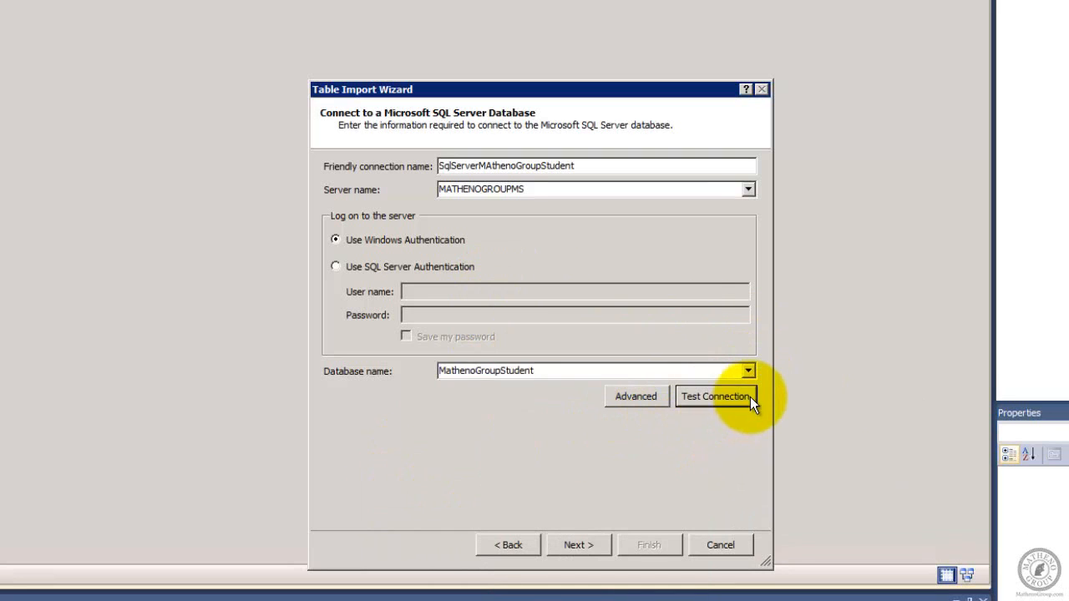
click(527, 355)
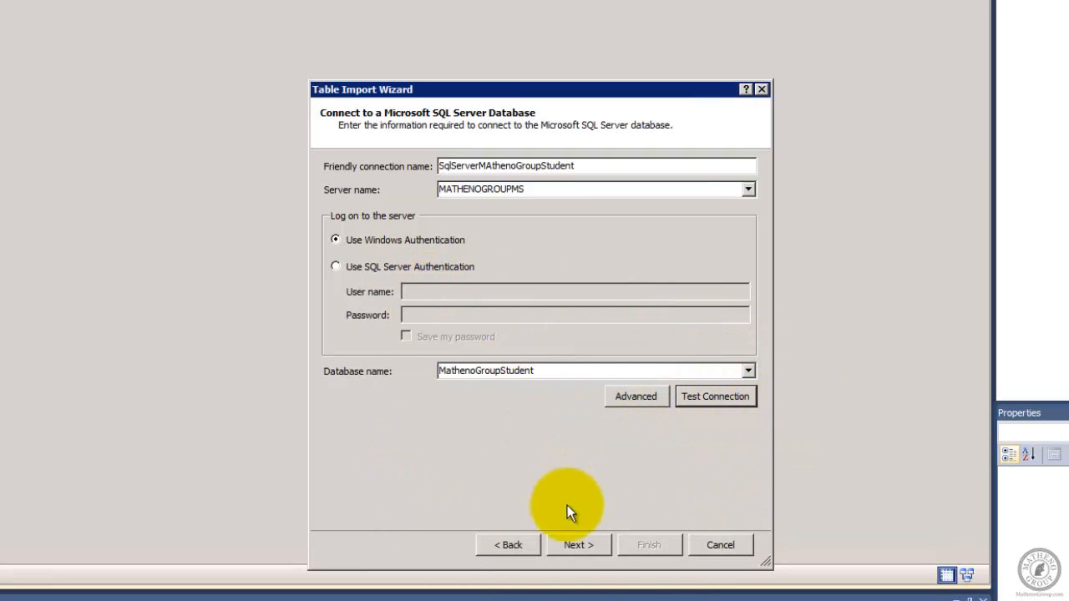
Fill in the Windows user name and password used for impersonation when connecting to the data source
click(576, 545)
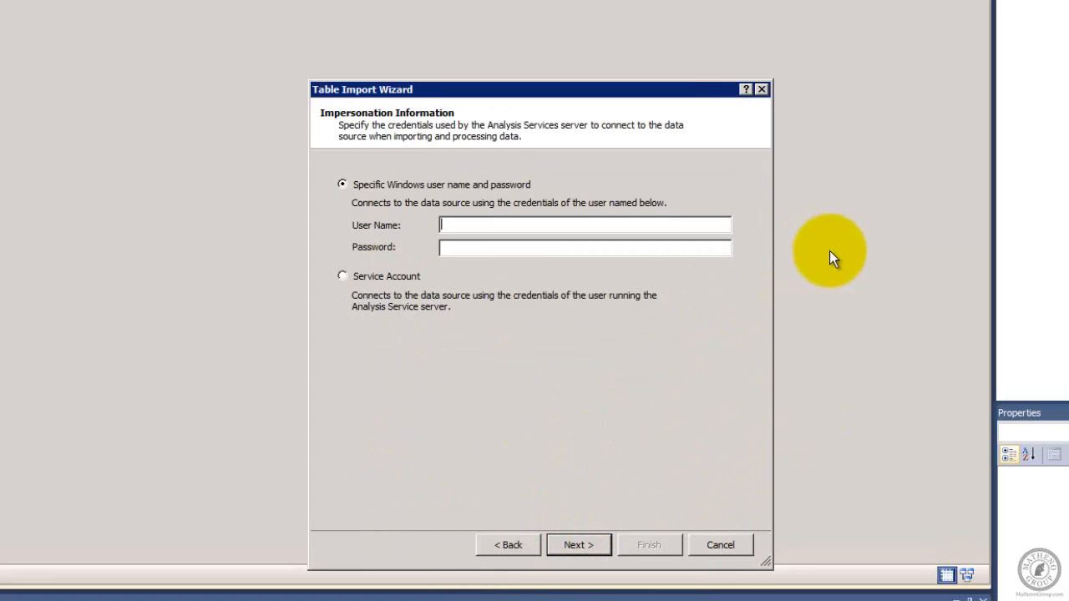
text(Mathenogroup\student)
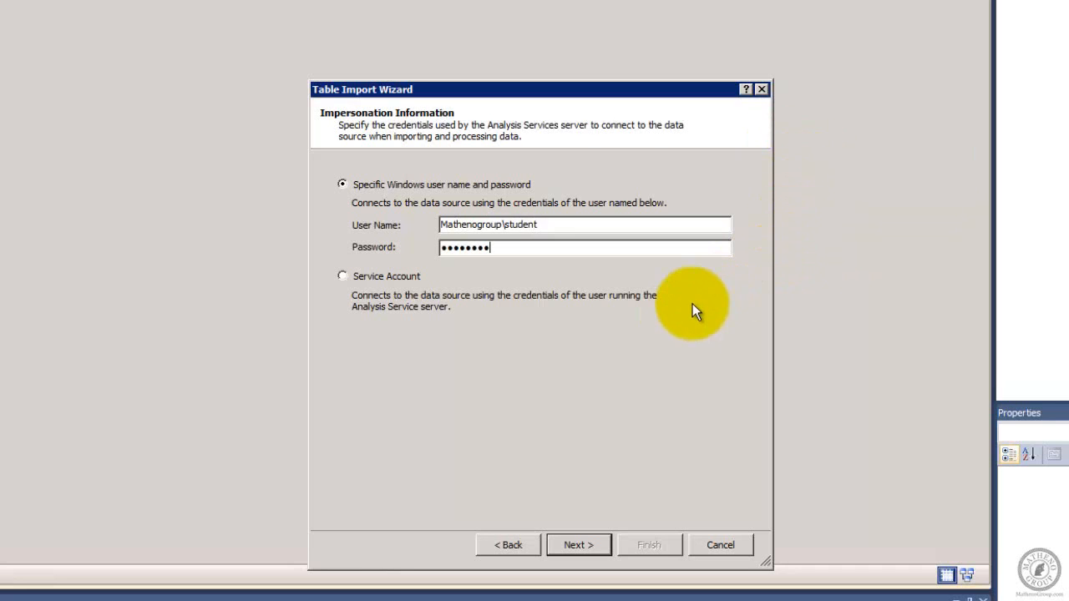
click(568, 544)
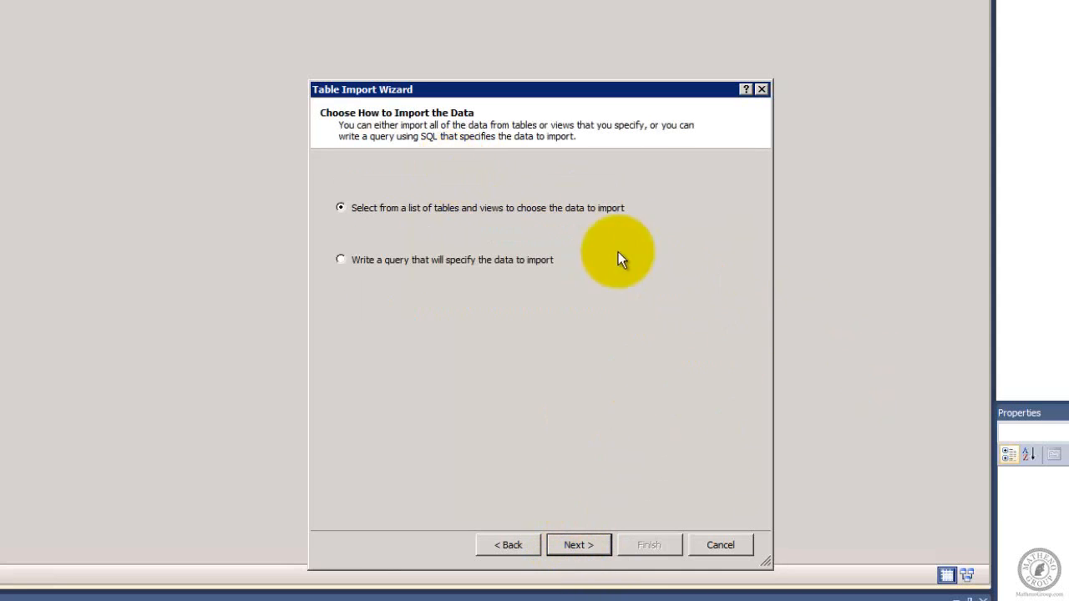
Choose to import from a list of tables and views, and include the OrderDetails, Orders and Customers tables
click(419, 265)
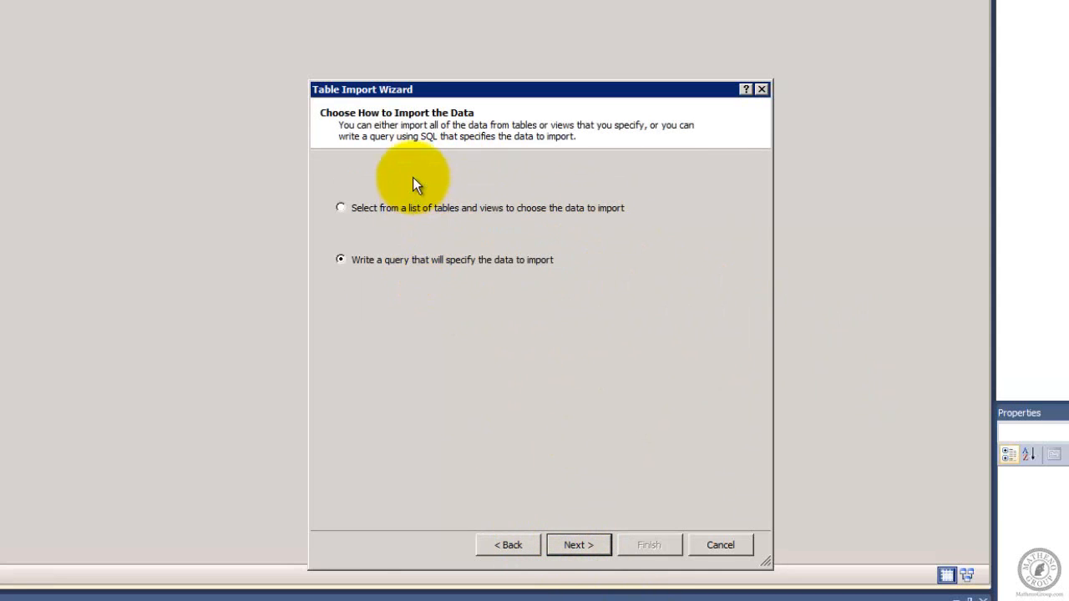
click(424, 207)
click(582, 545)
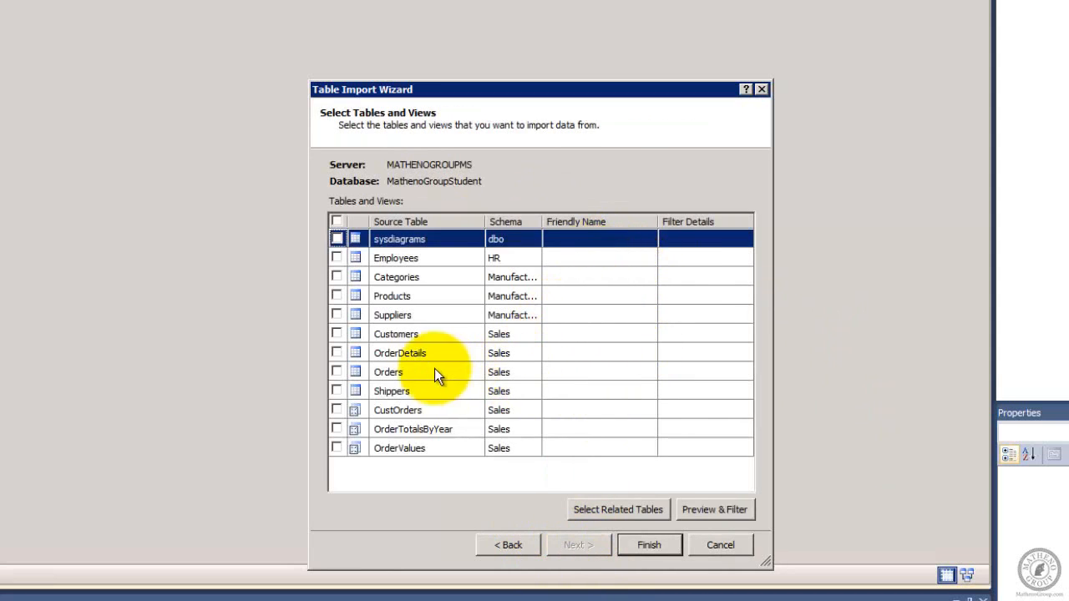
click(337, 353)
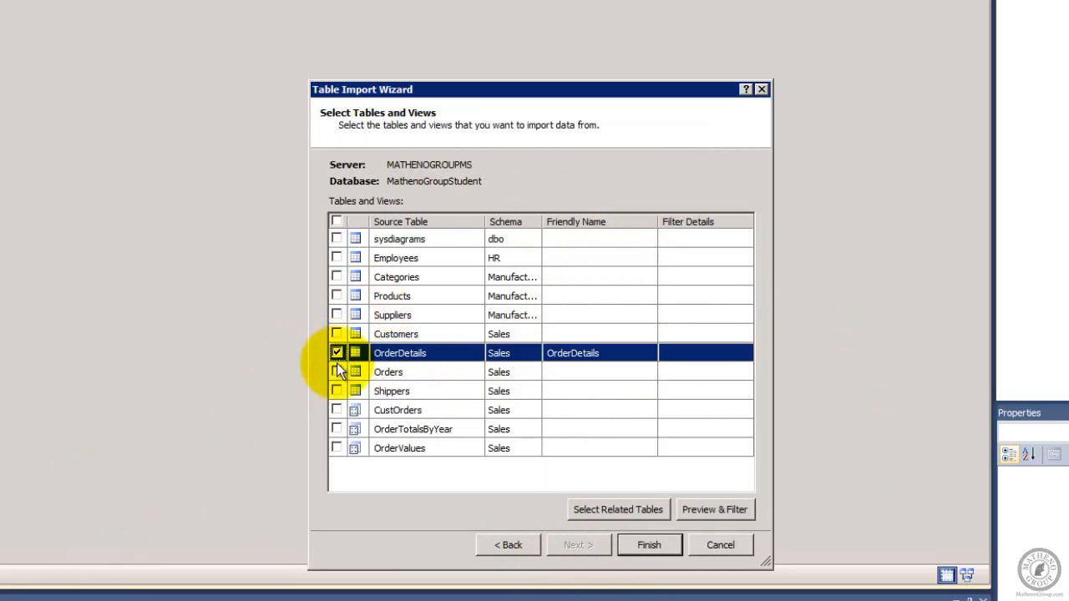
click(337, 372)
click(337, 333)
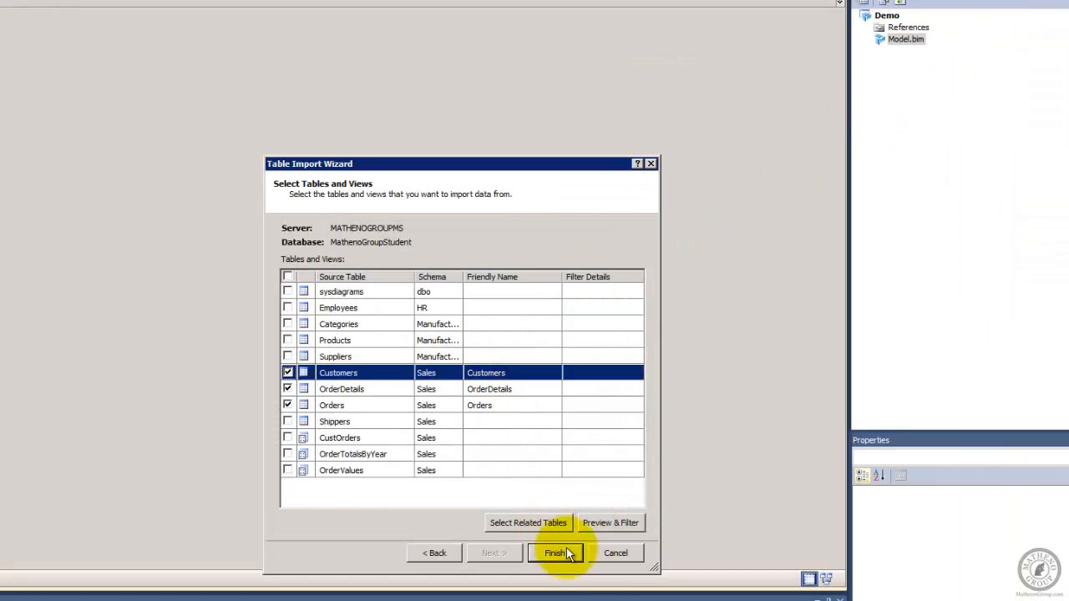
Preview the rows of the Customers table, and import the selected tables into the model
click(610, 524)
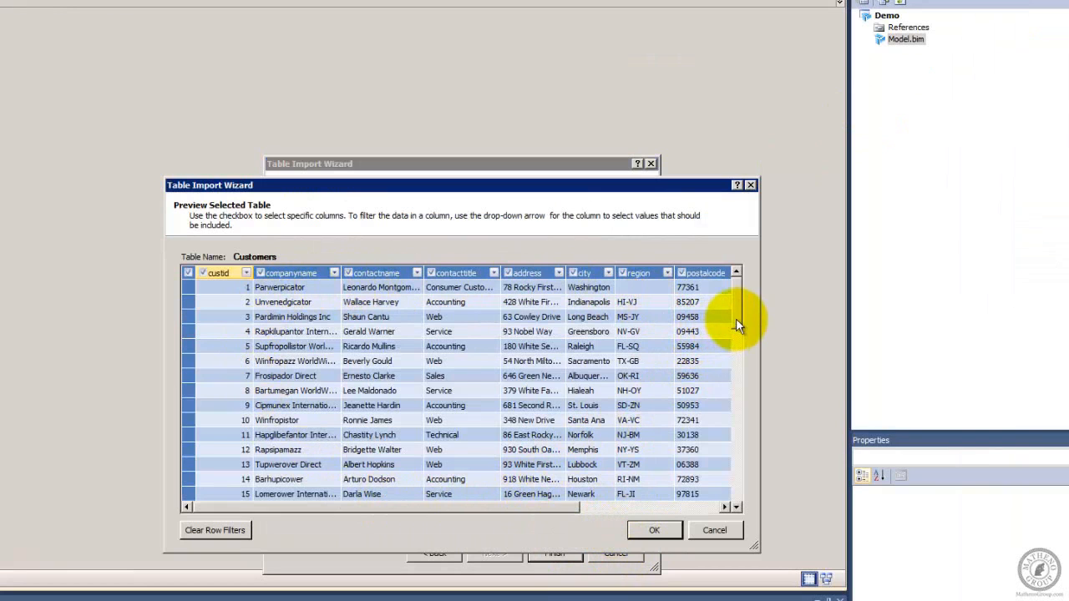
drag(736, 318, 760, 502)
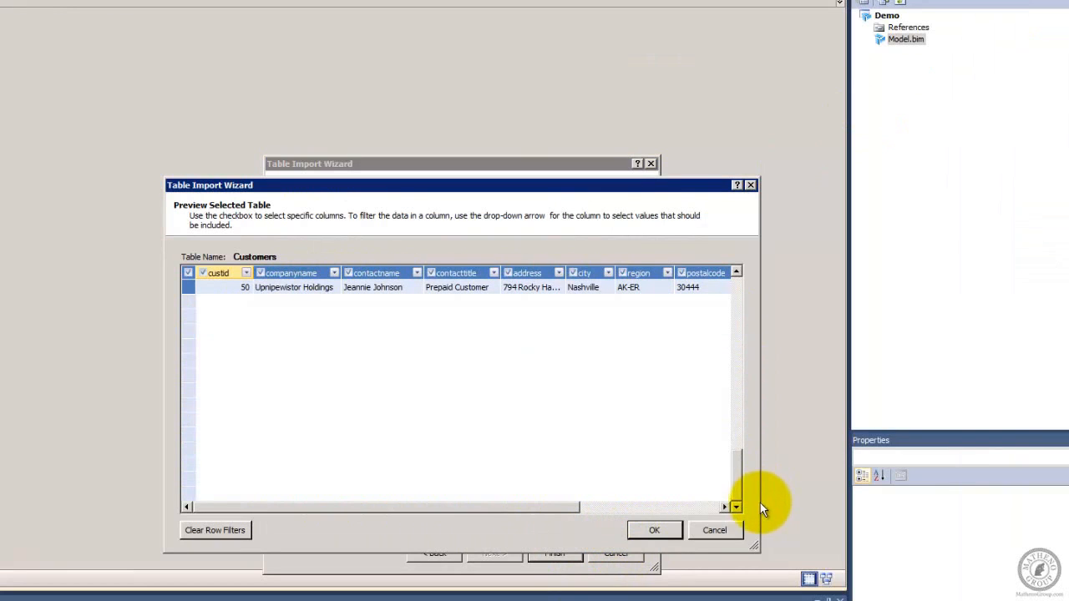
click(650, 530)
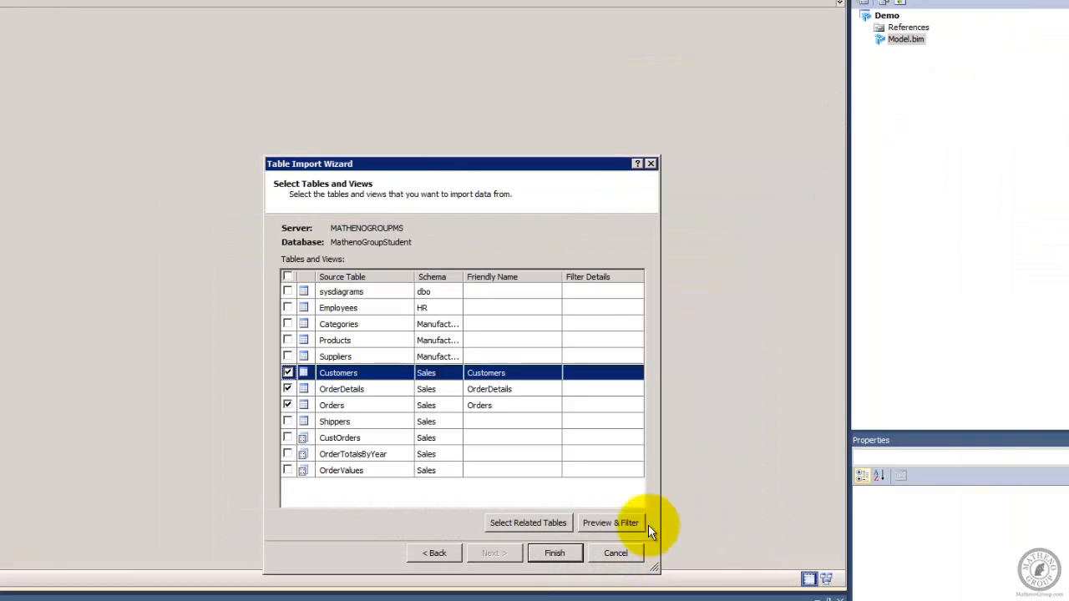
click(551, 556)
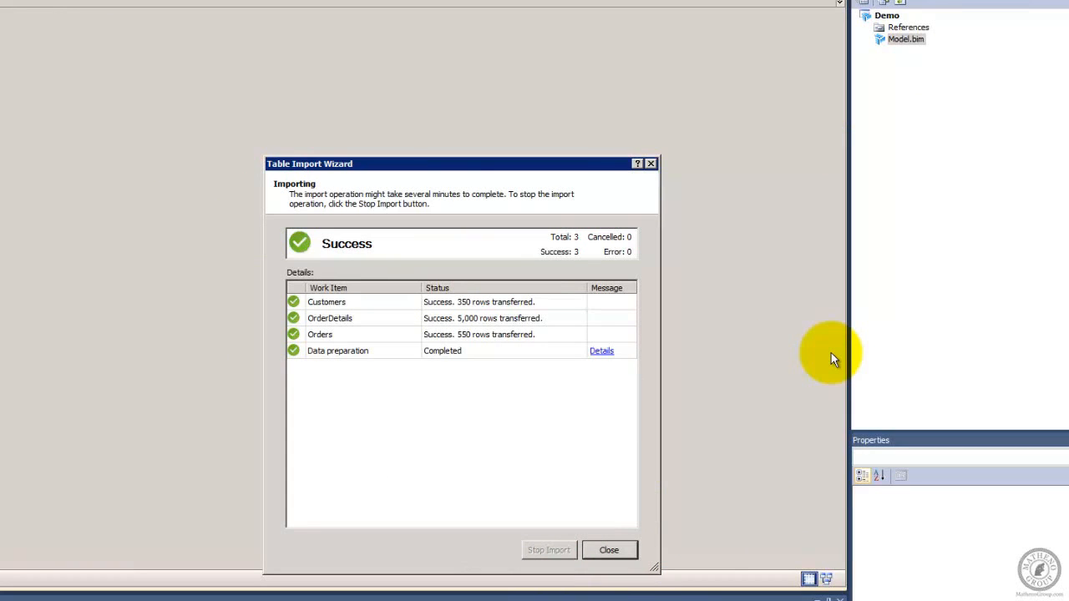
click(622, 548)
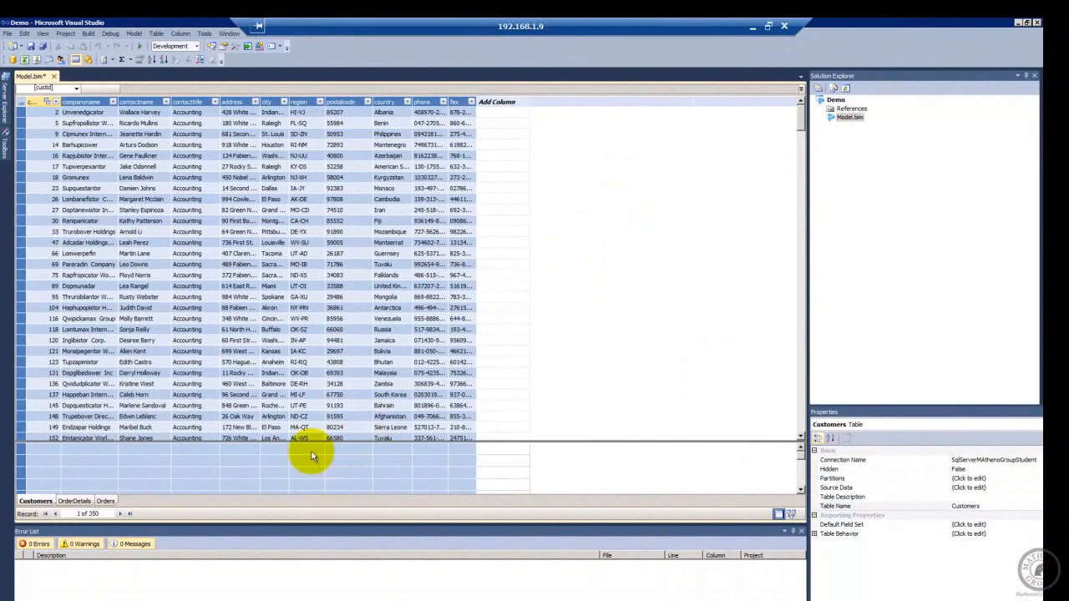
Add a sum measure beneath the unitprice column of the OrderDetails table and widen that column
click(69, 501)
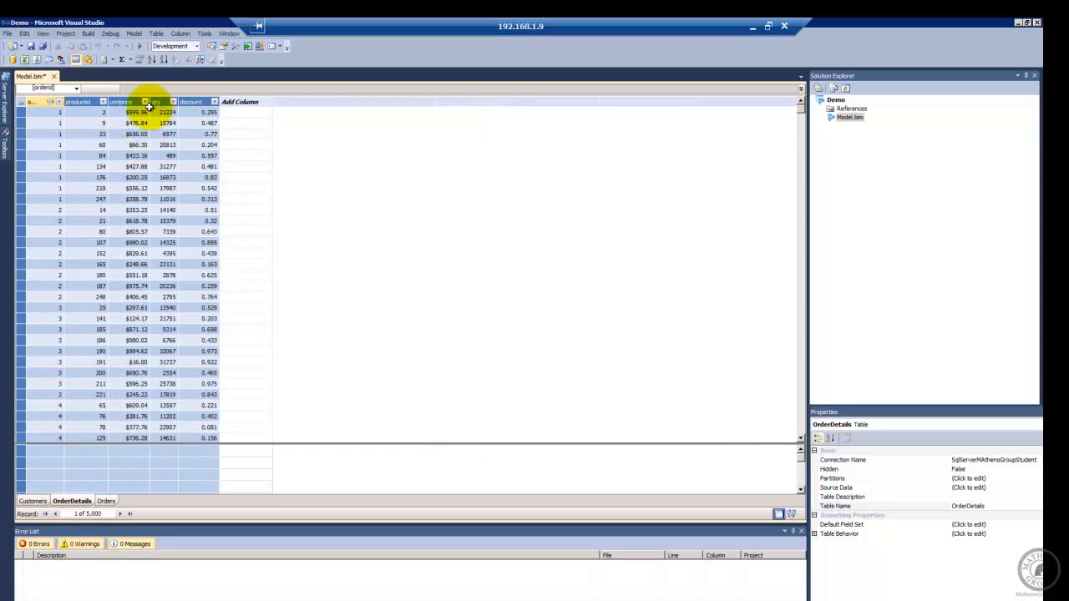
click(129, 452)
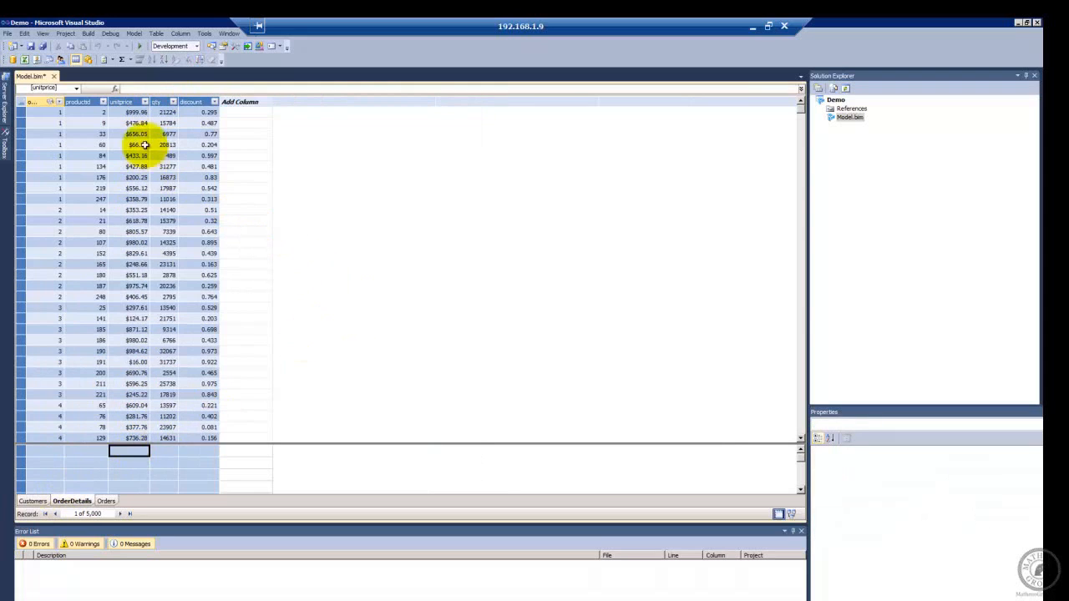
click(123, 62)
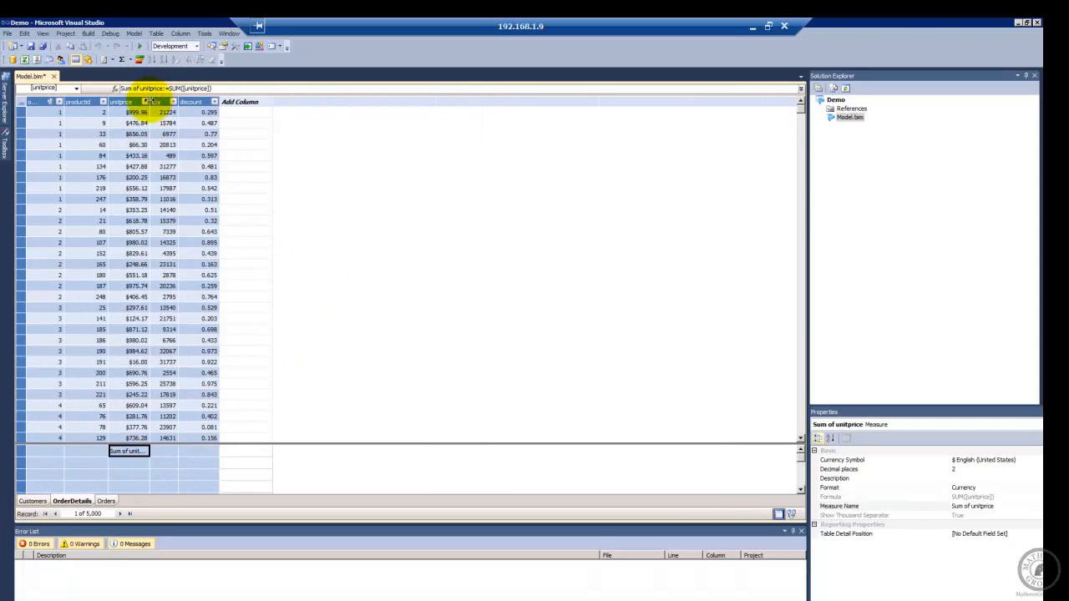
drag(149, 101, 195, 101)
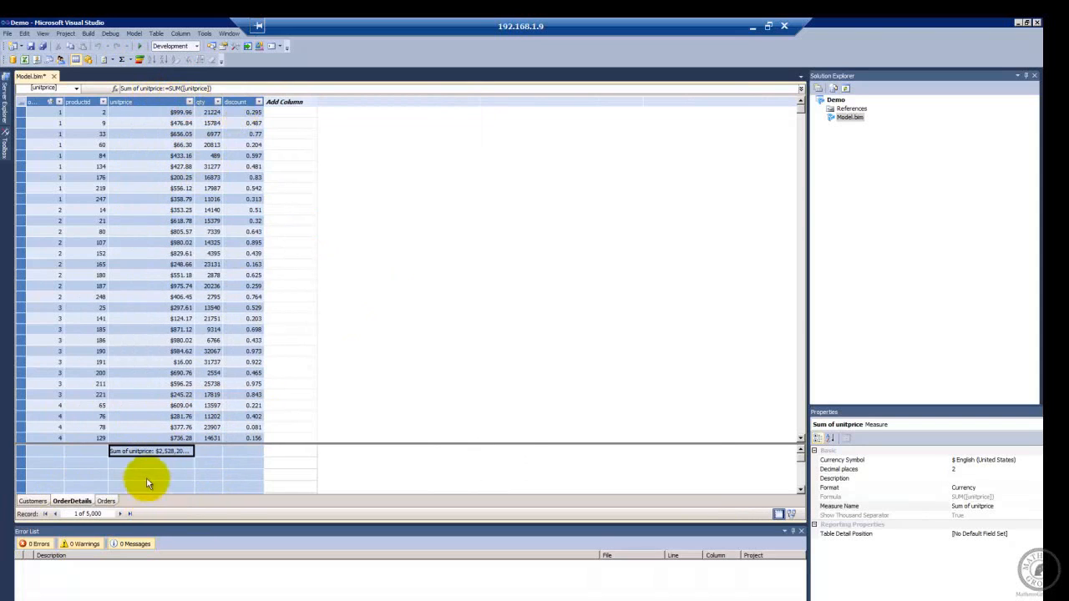
Add a sum measure beneath the qty column and an average measure beneath the discount column, and save the model
click(211, 451)
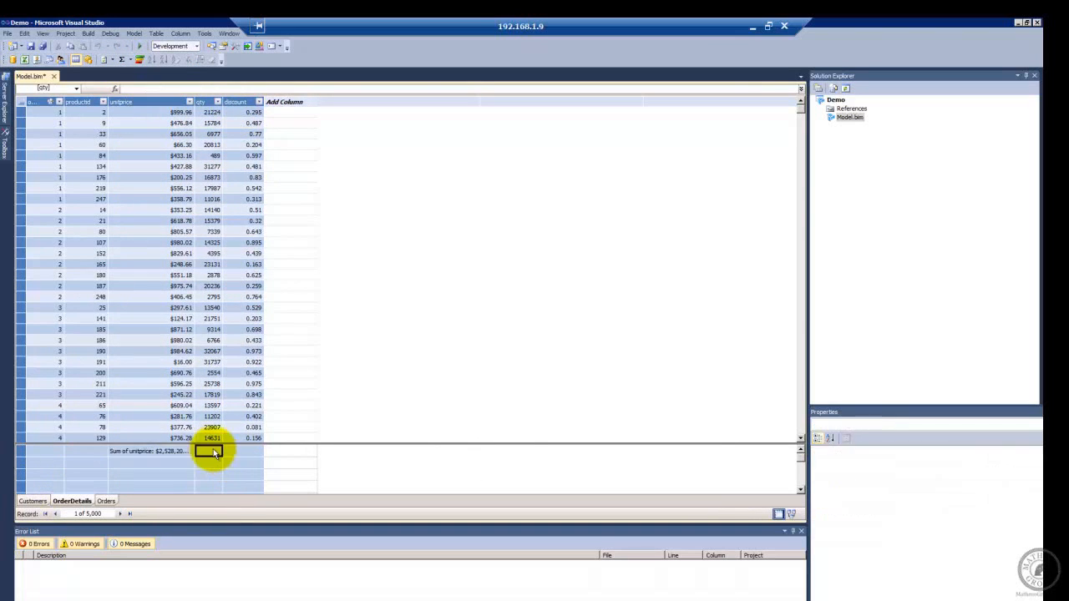
click(122, 60)
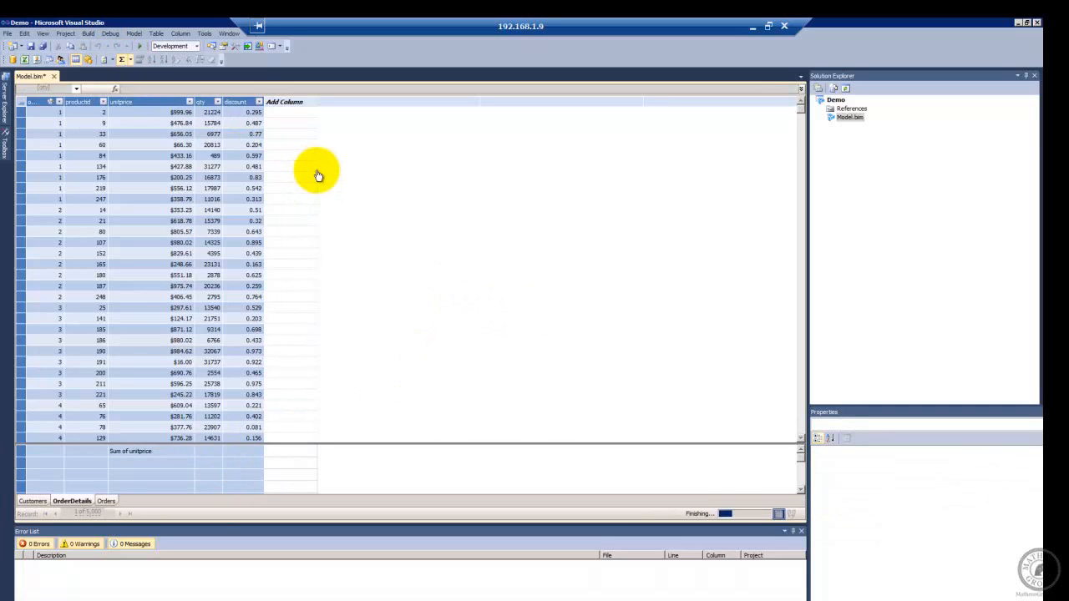
click(246, 451)
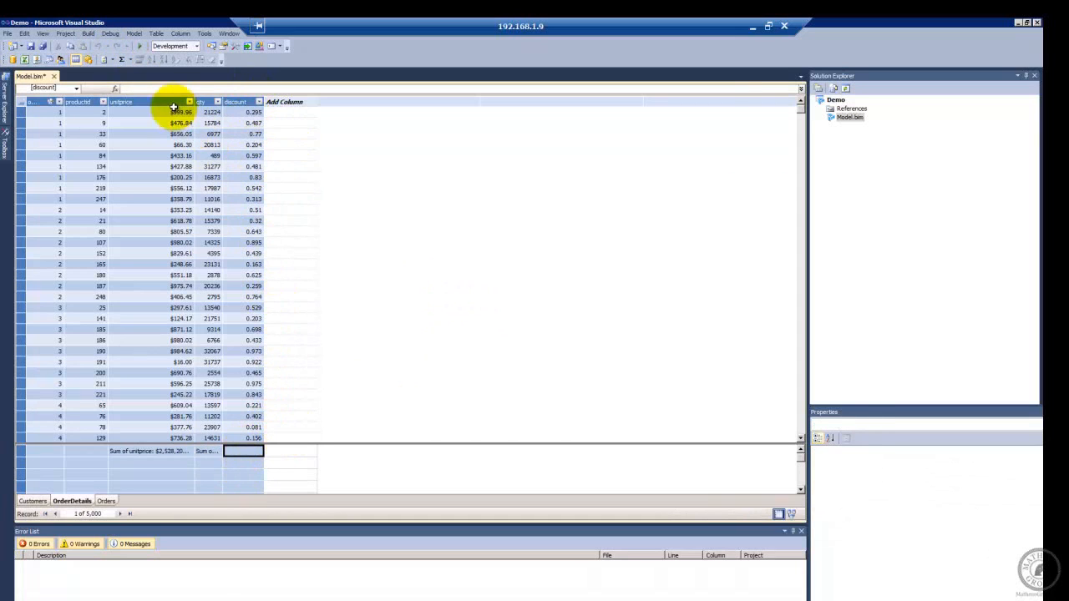
click(131, 61)
click(139, 81)
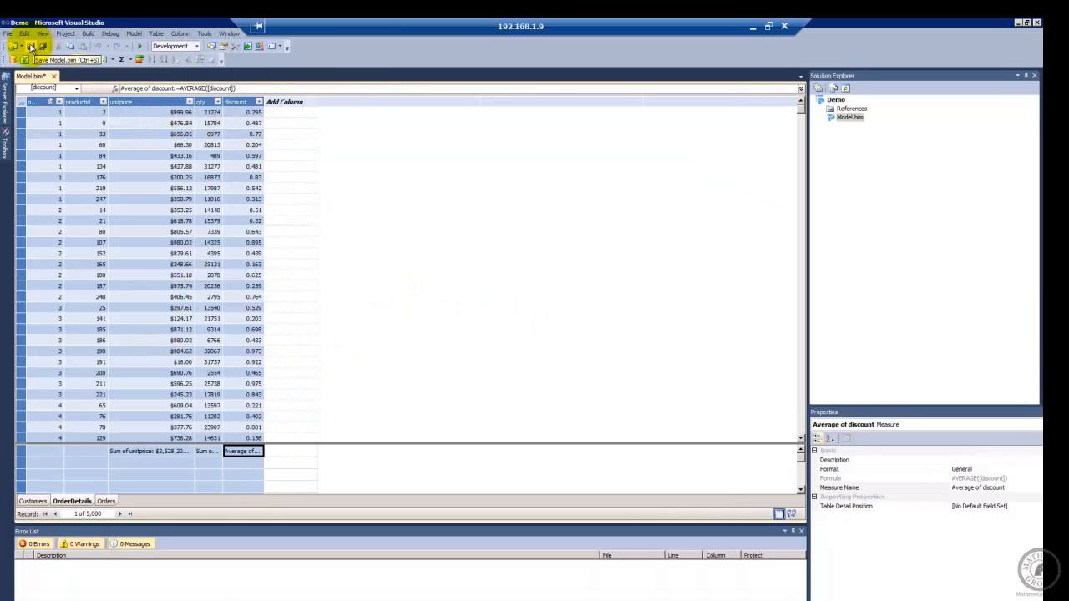
click(31, 47)
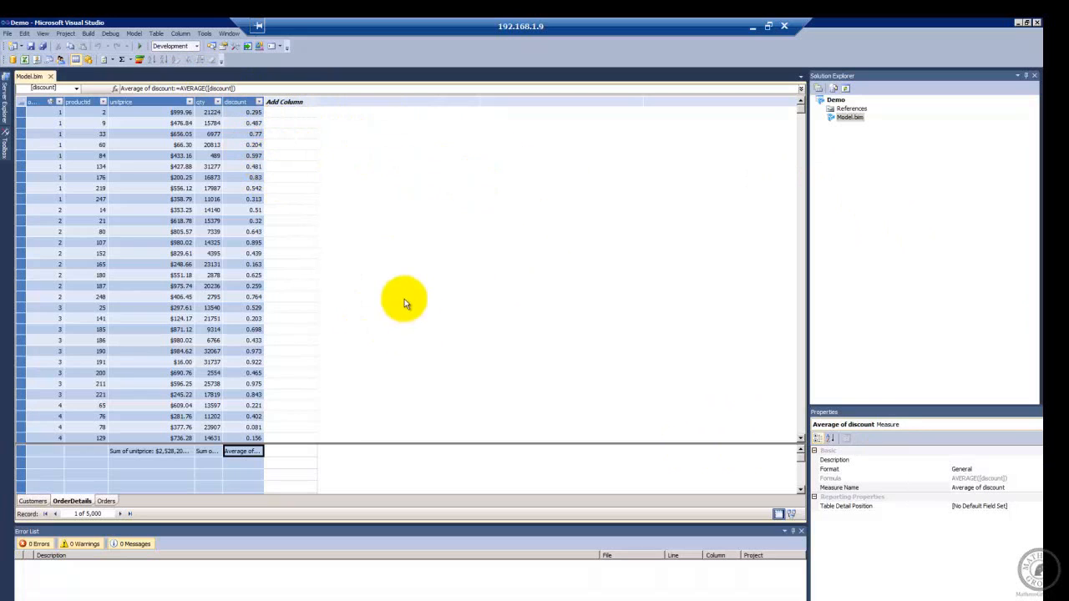
Show the model in Diagram View and select the relationship between the Customers and Orders tables
click(133, 34)
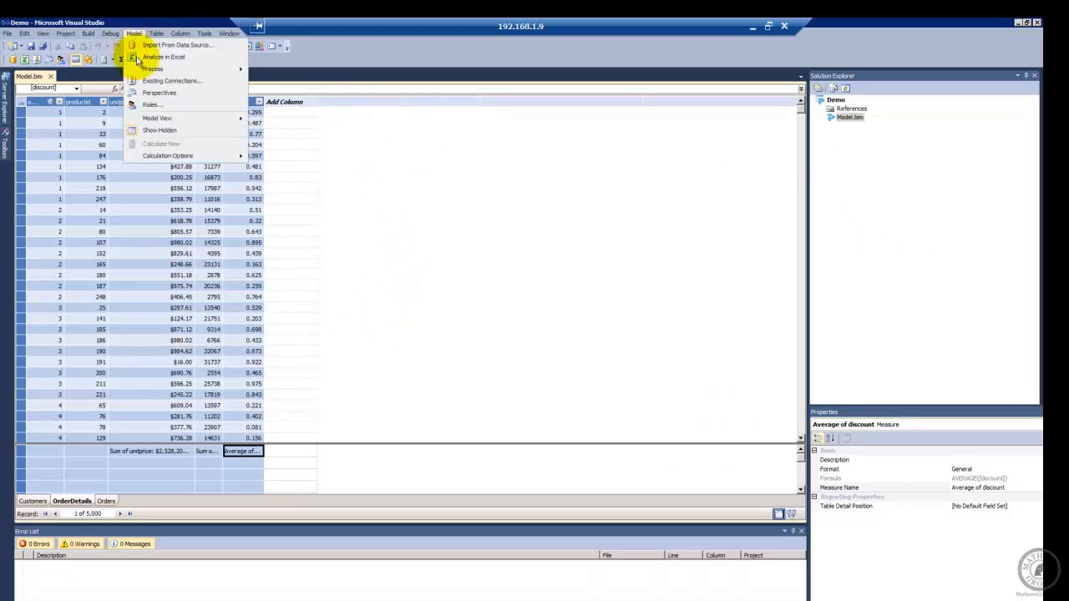
mouse_move(181, 119)
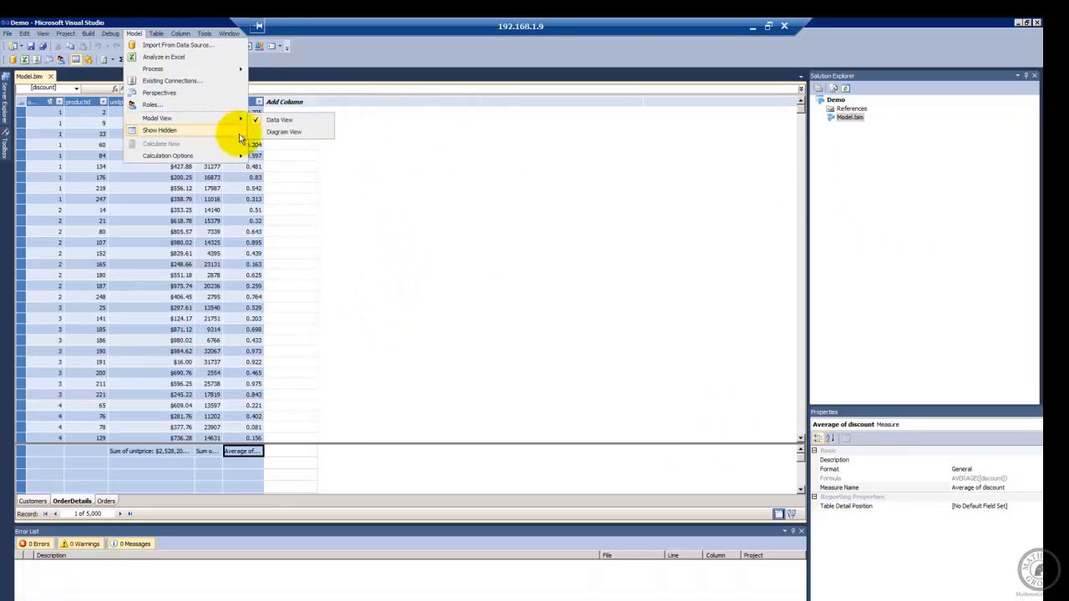
click(282, 132)
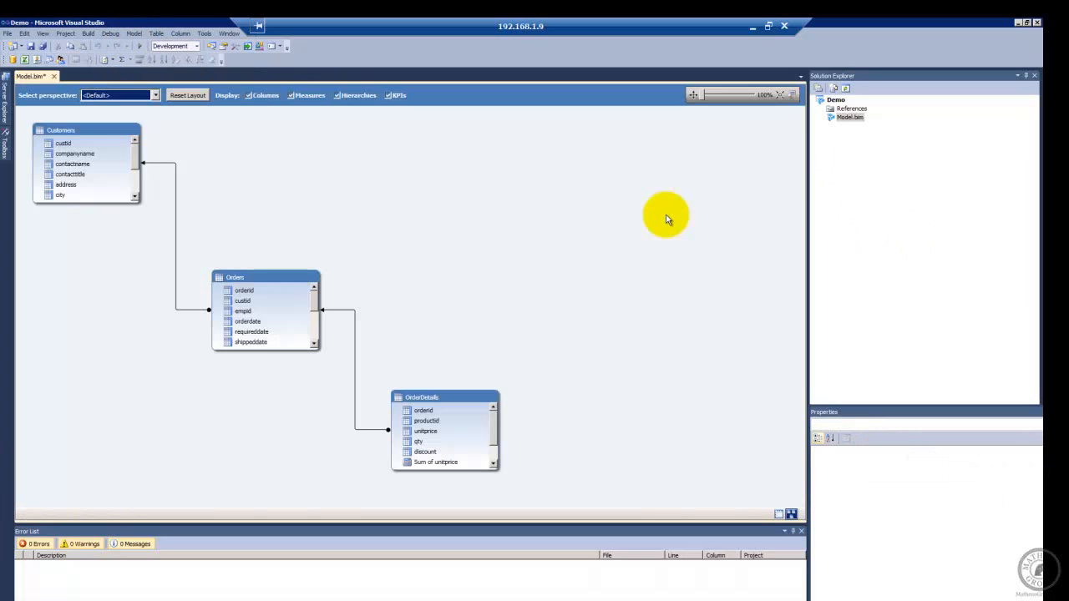
click(175, 240)
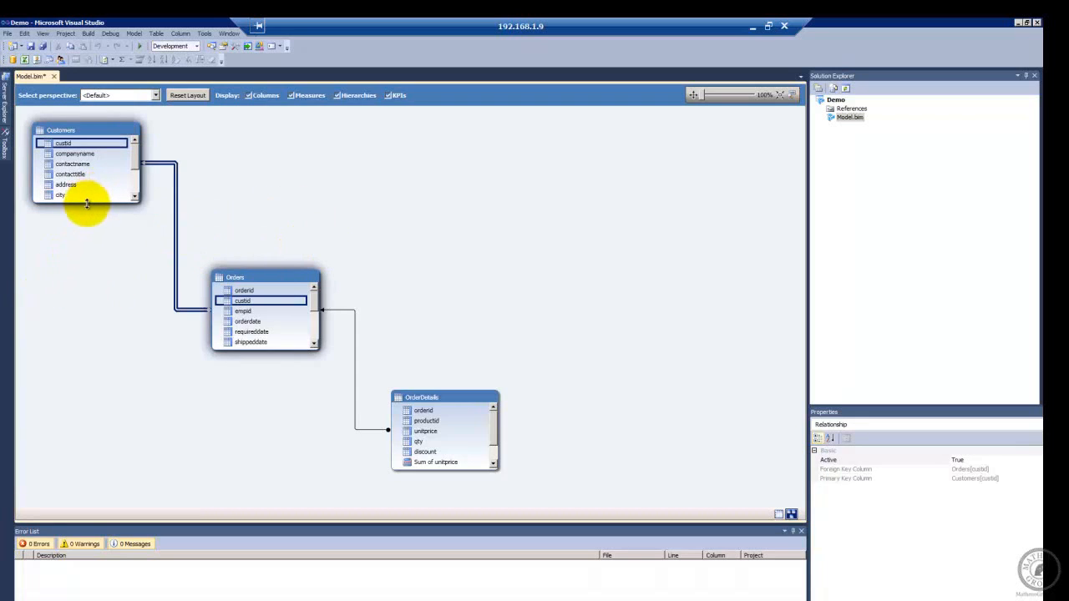
Enlarge the Customers and OrderDetails tables in the diagram, moving OrderDetails up beside Orders, and inspect the unitprice and discount measures
drag(86, 203, 83, 342)
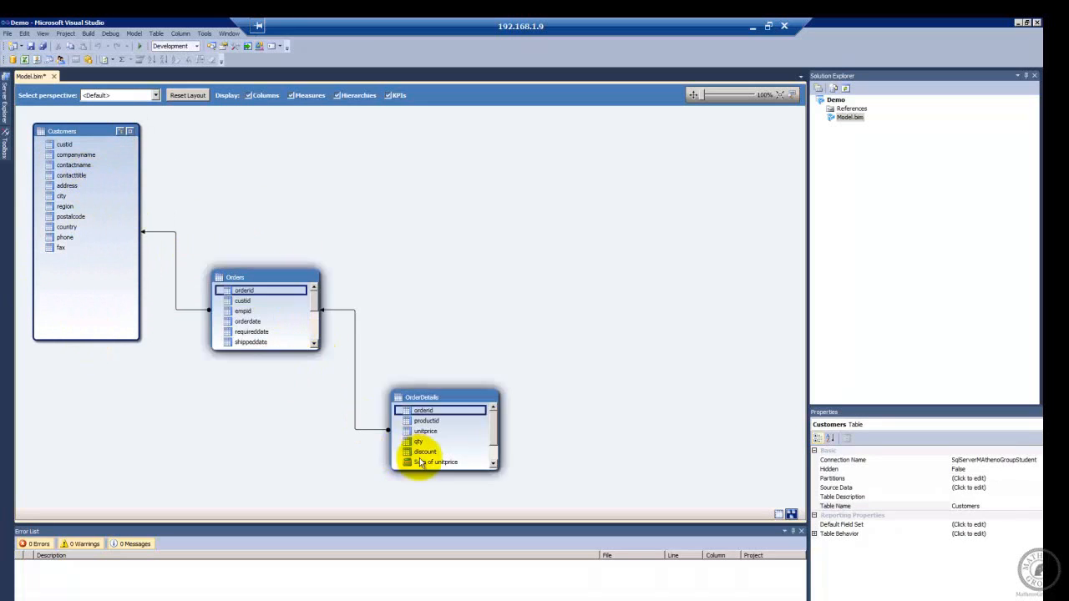
drag(461, 394, 487, 255)
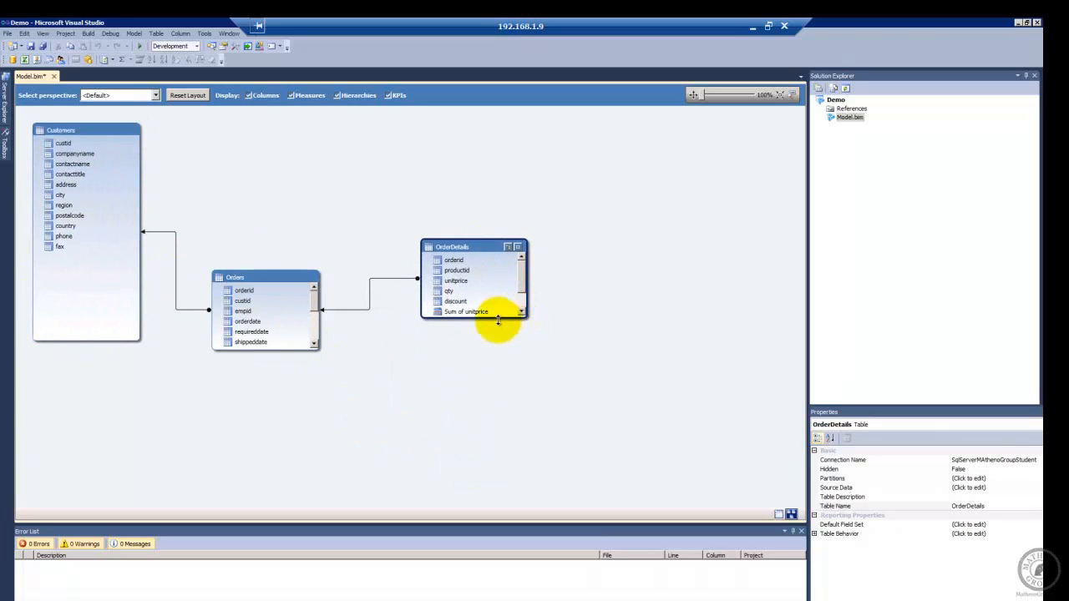
drag(497, 319, 497, 407)
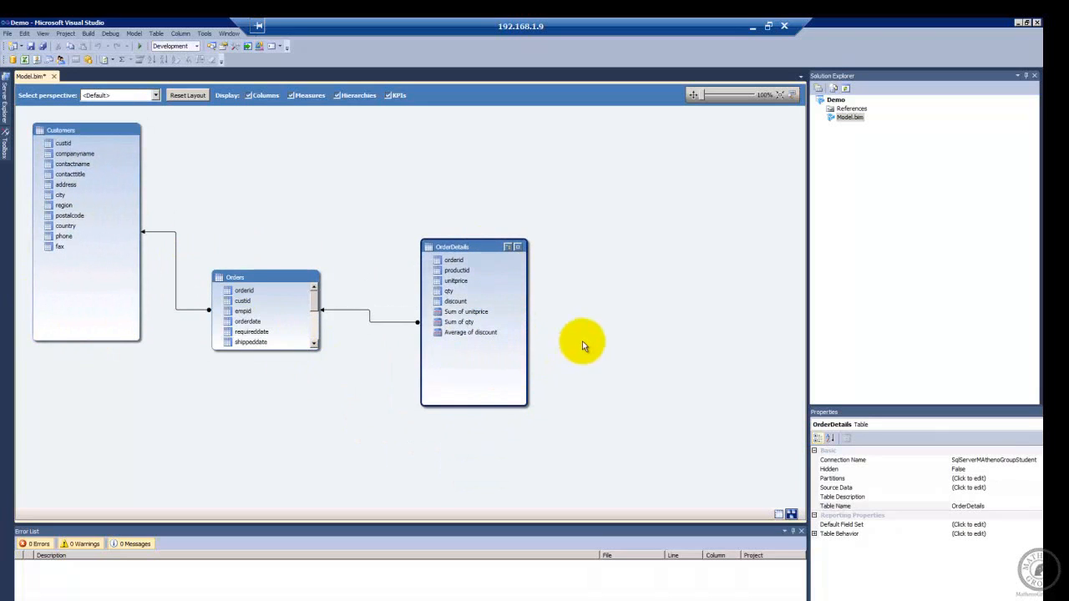
click(477, 313)
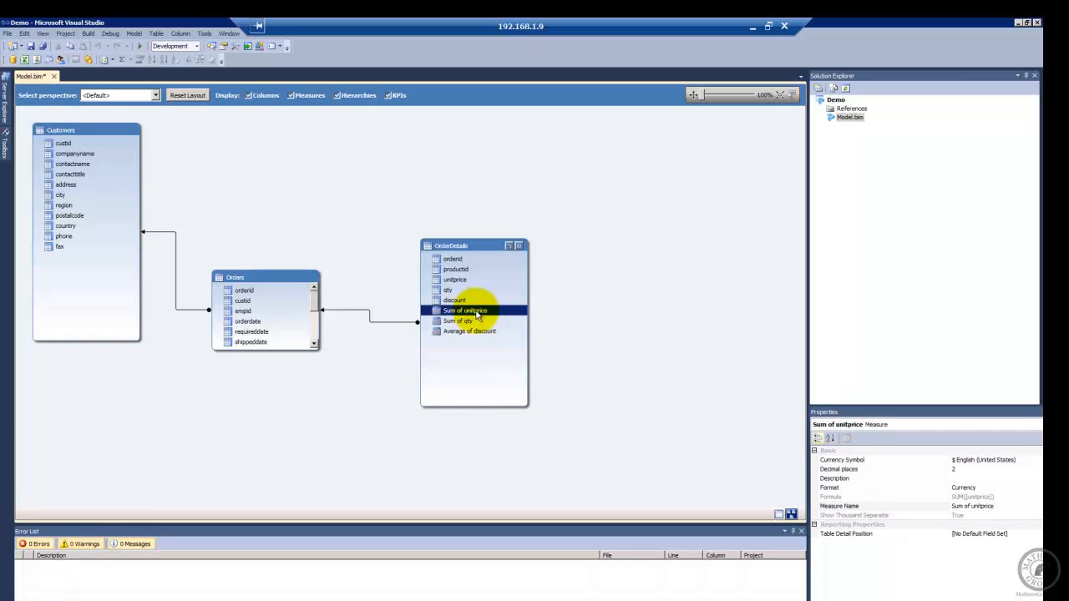
click(489, 334)
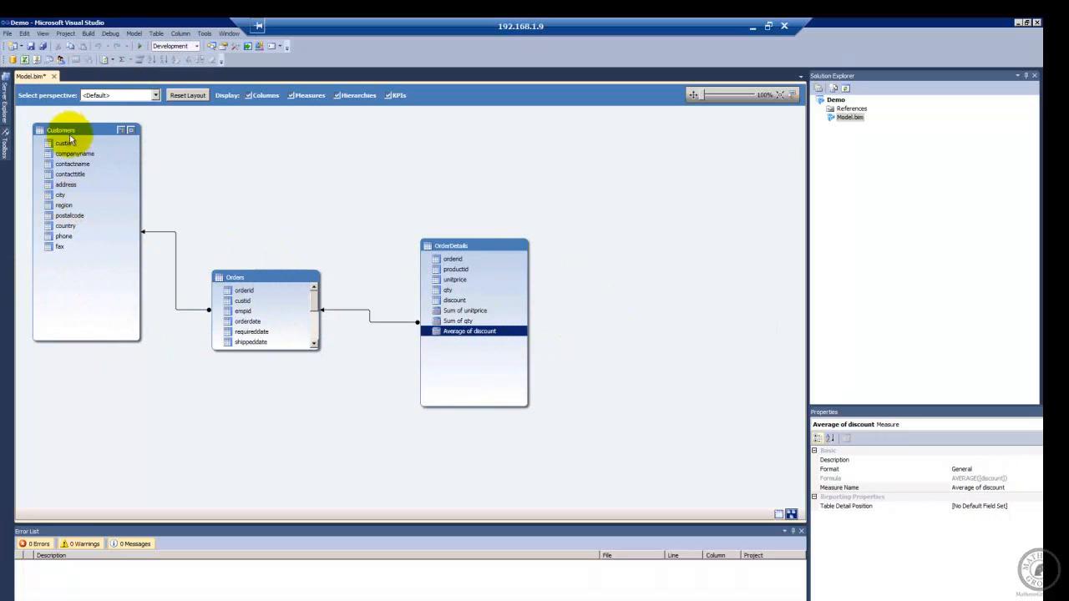
Create a hierarchy from the region column of Customers, add country as its second level, and save the model
click(64, 205)
right_click(64, 209)
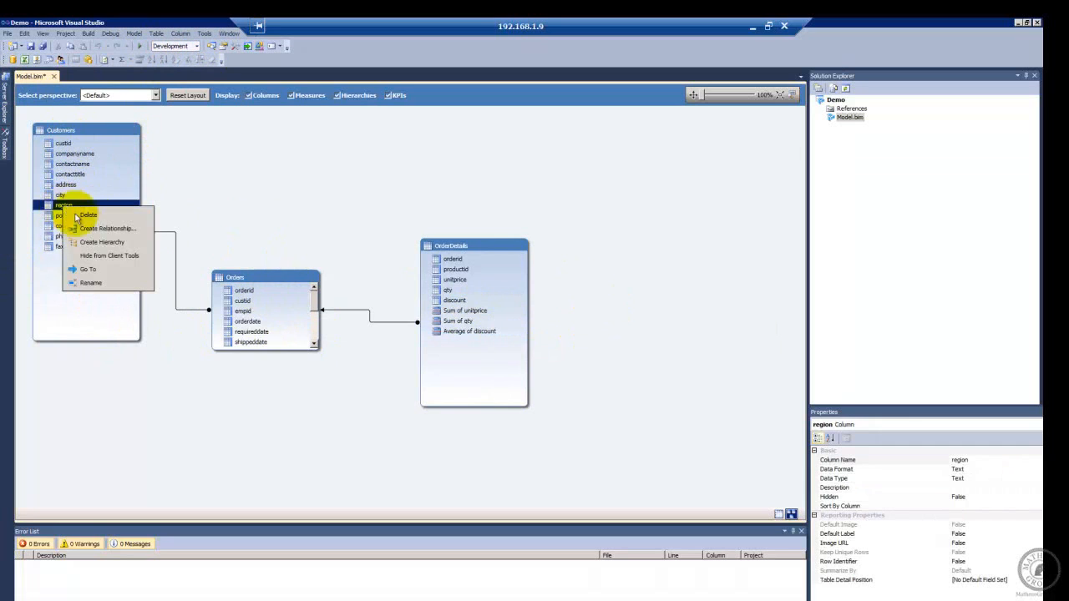
click(109, 242)
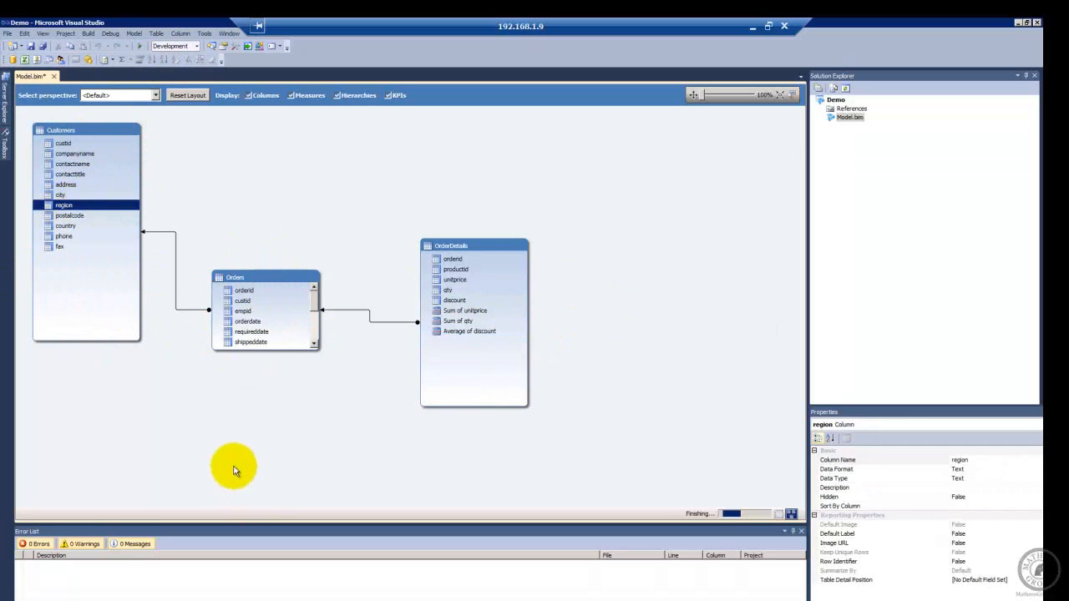
click(67, 227)
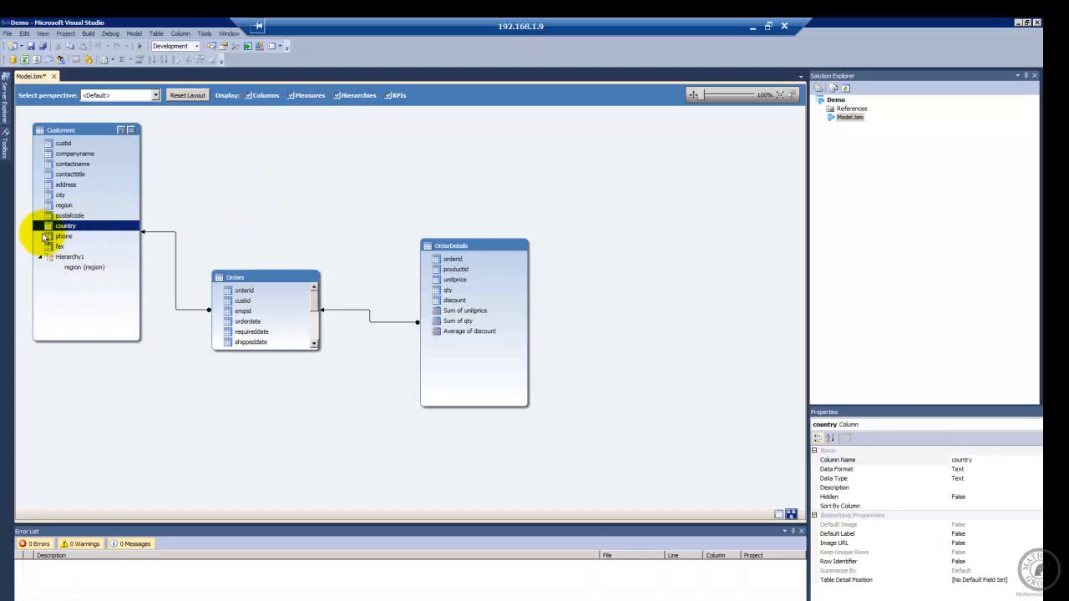
drag(52, 228, 87, 274)
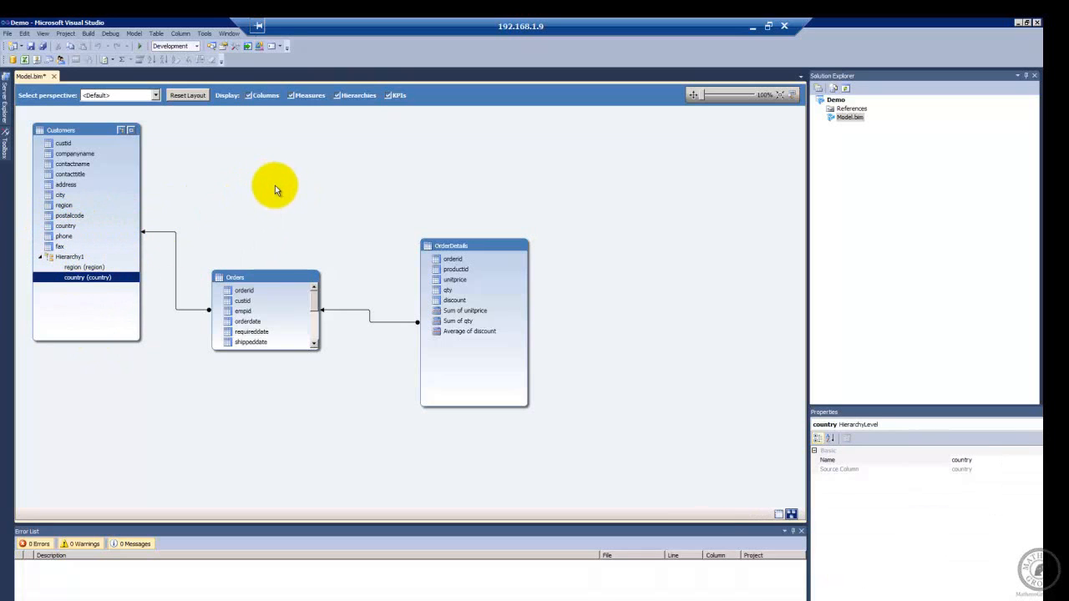
click(31, 46)
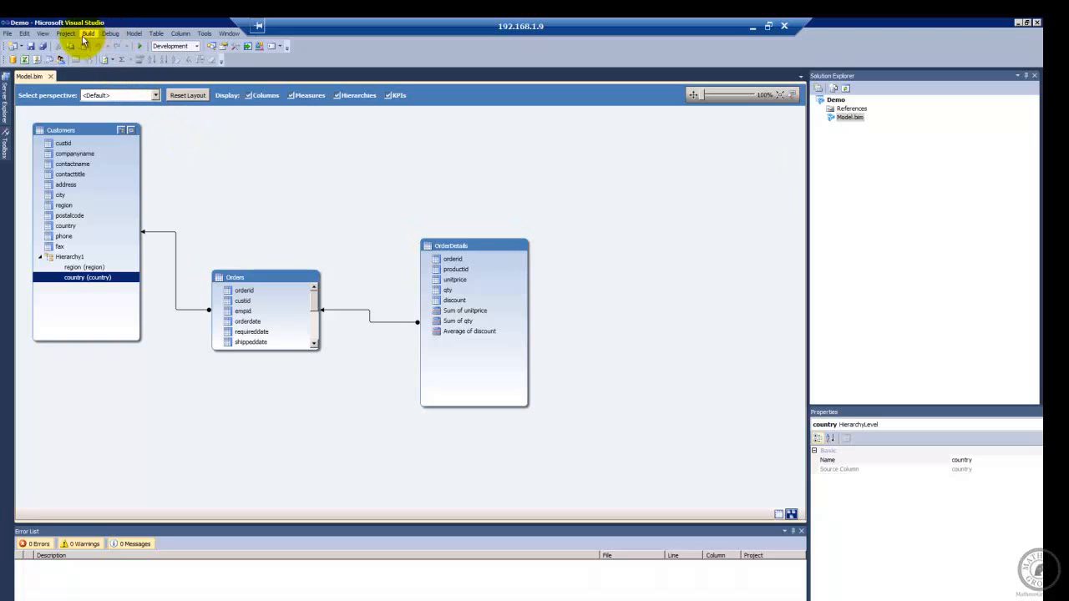
Build and deploy the Demo project, and dismiss the deployment report
click(85, 34)
click(117, 47)
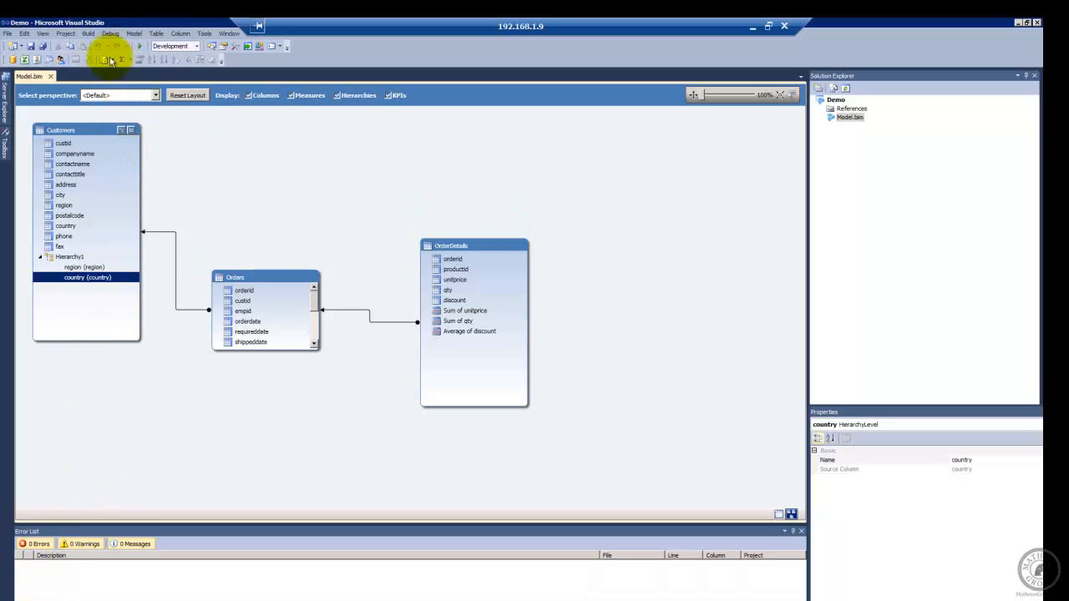
click(131, 38)
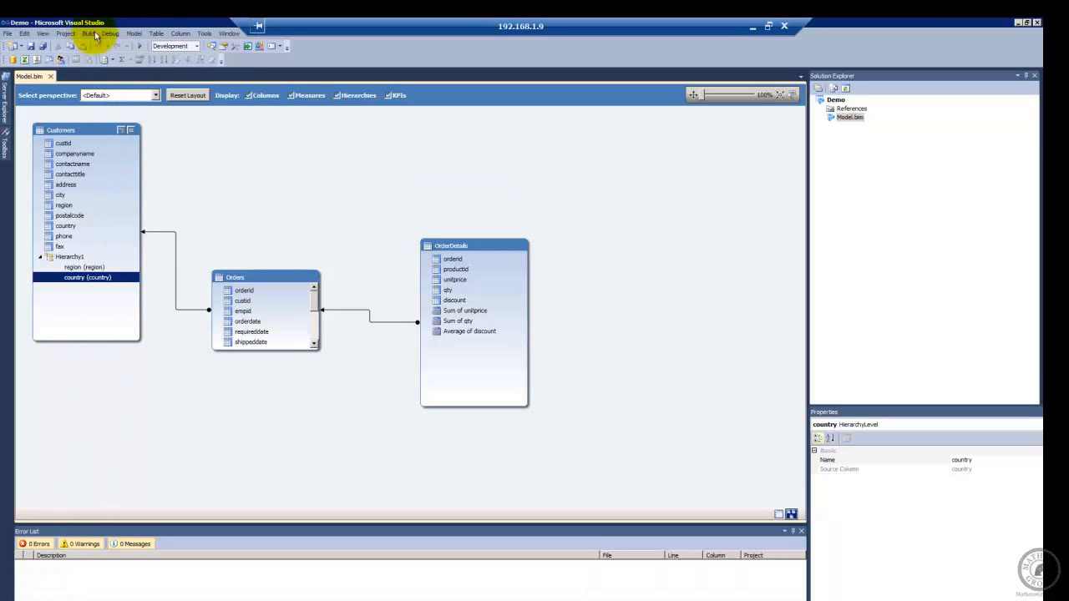
click(89, 34)
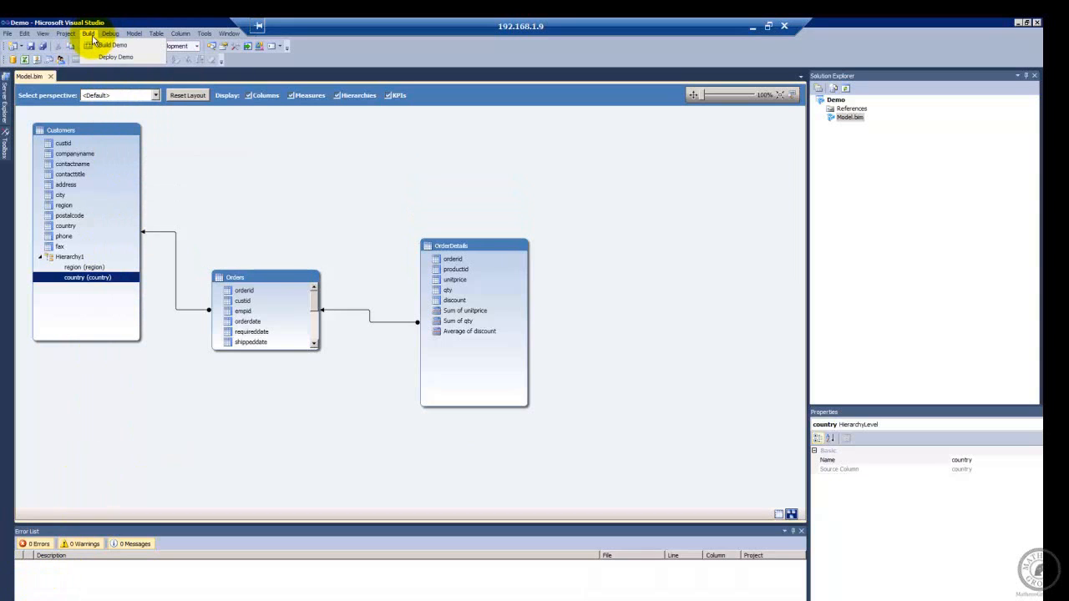
click(112, 57)
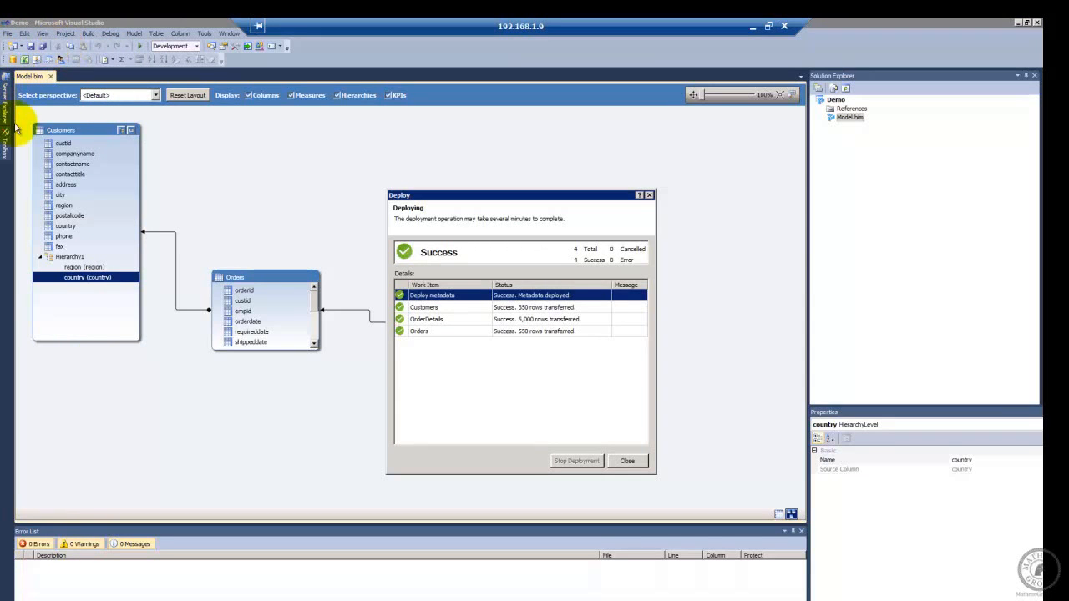
click(626, 462)
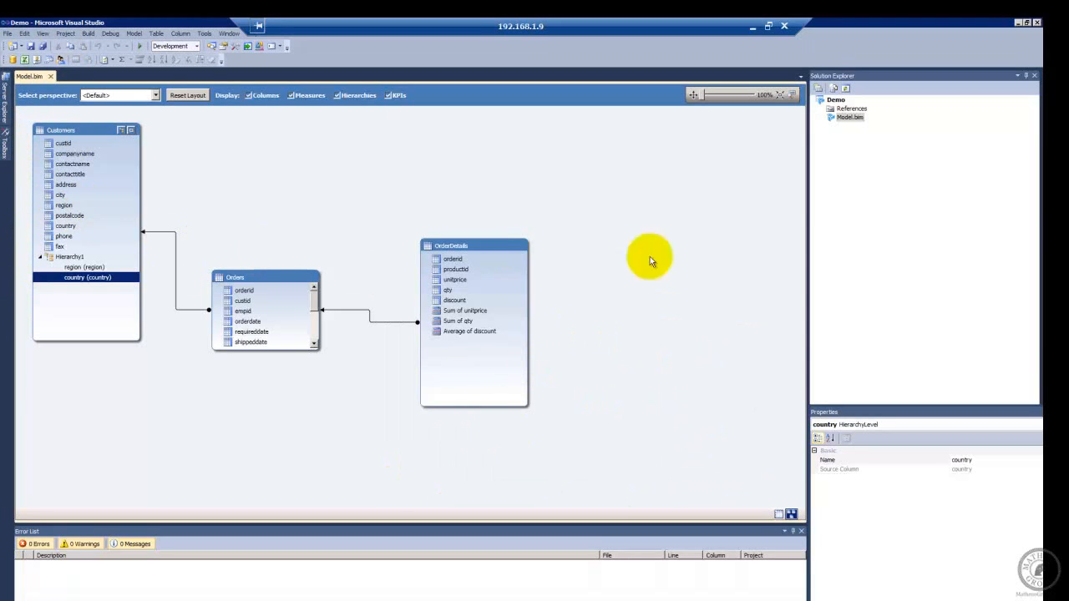
Switch to SQL Server Management Studio, collapse the other two servers, and refresh and expand the databases of the TABULAR instance
click(1019, 23)
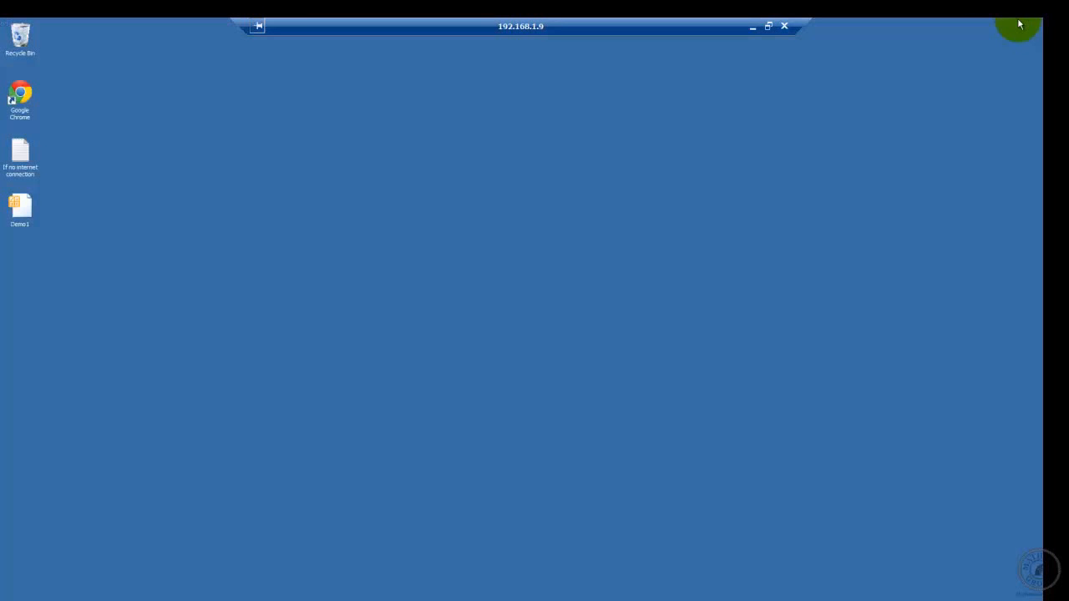
click(132, 600)
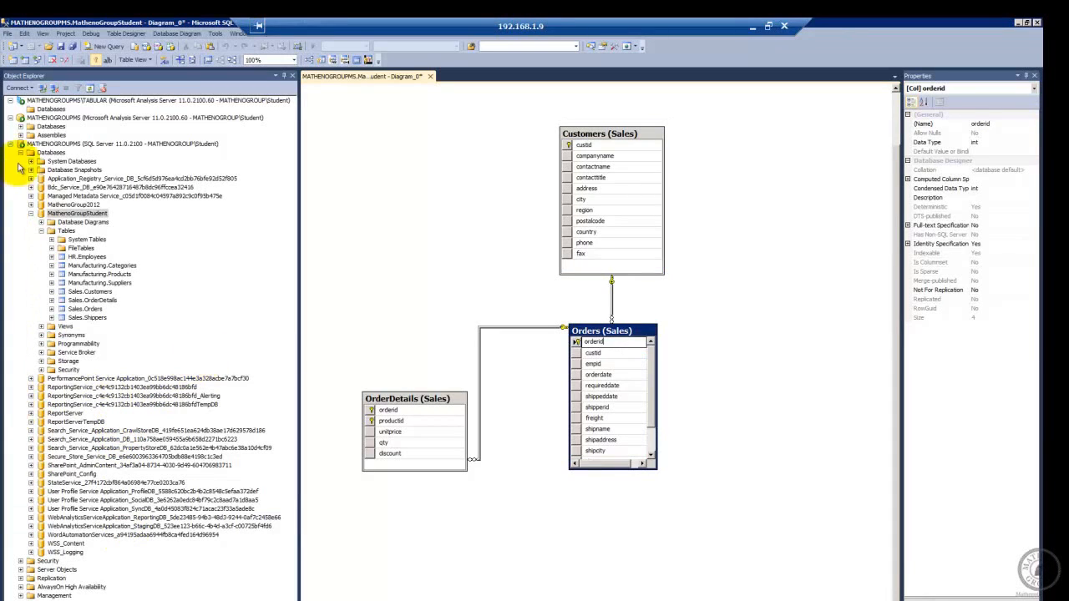
click(11, 145)
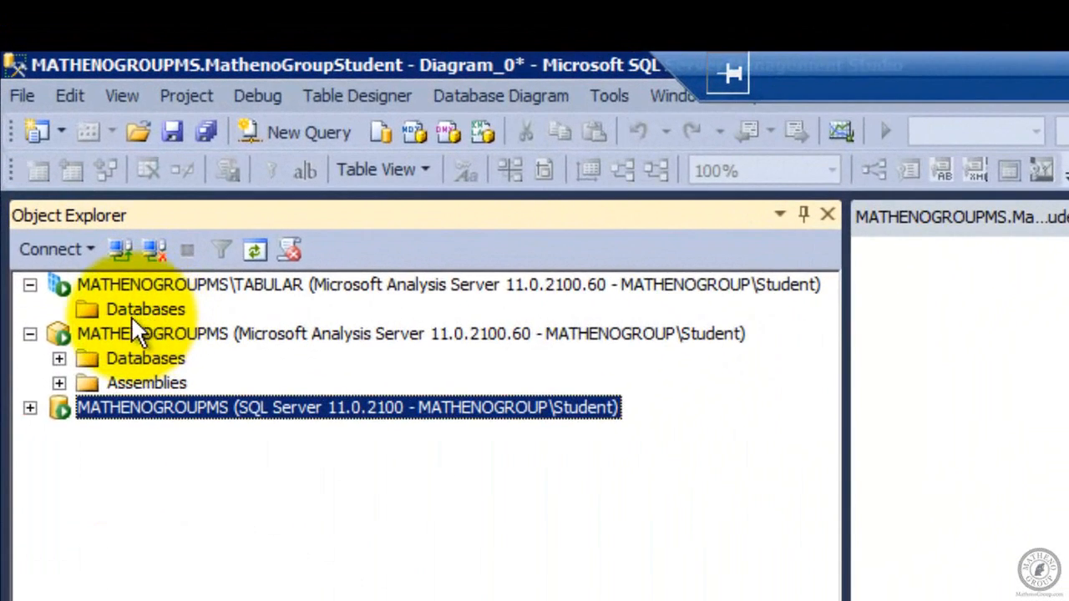
click(30, 334)
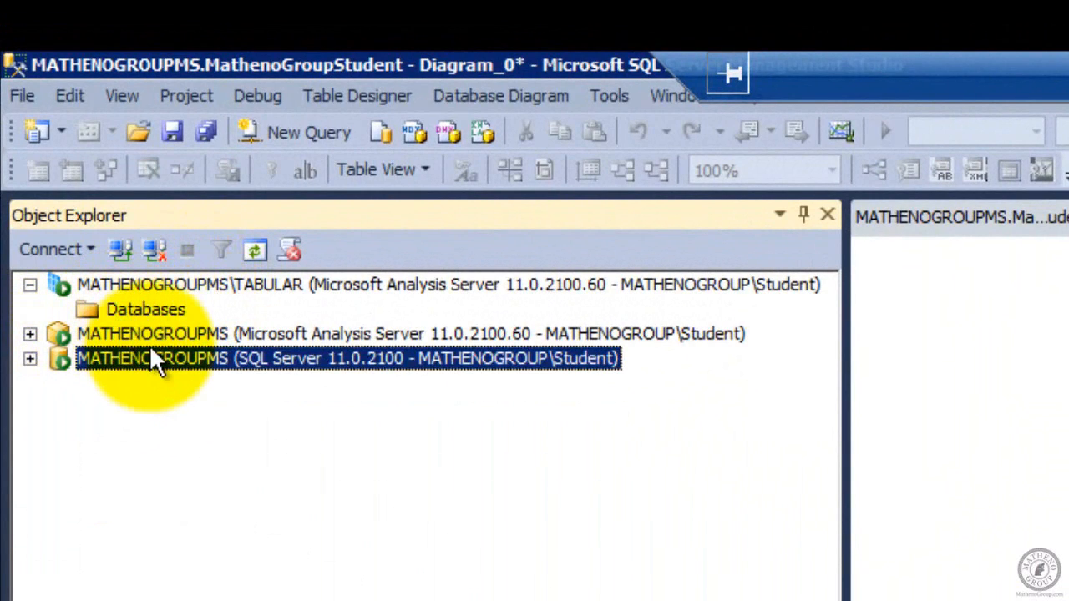
right_click(139, 304)
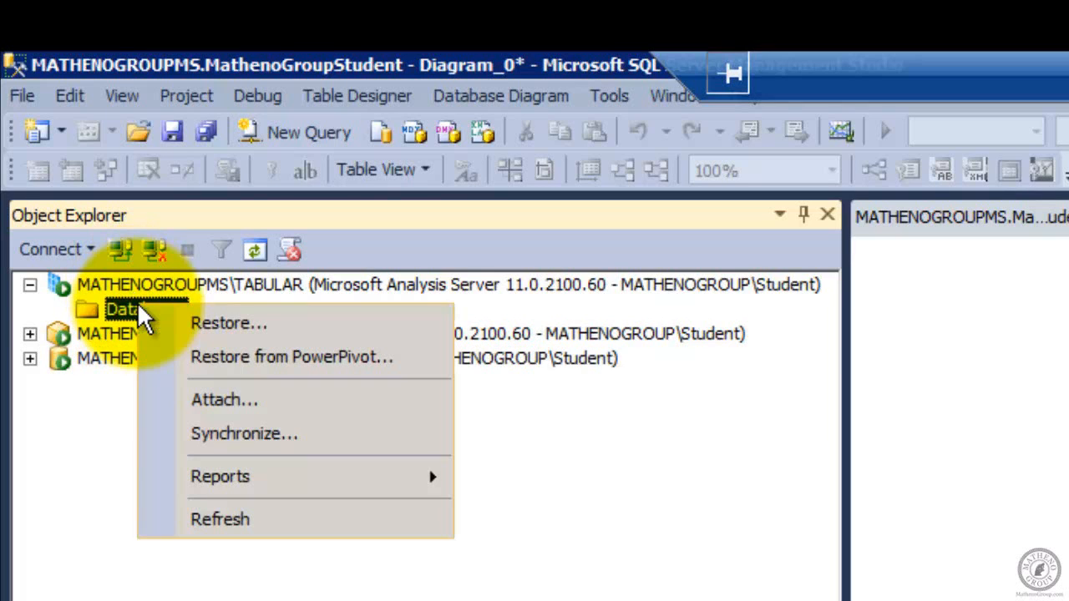
click(340, 506)
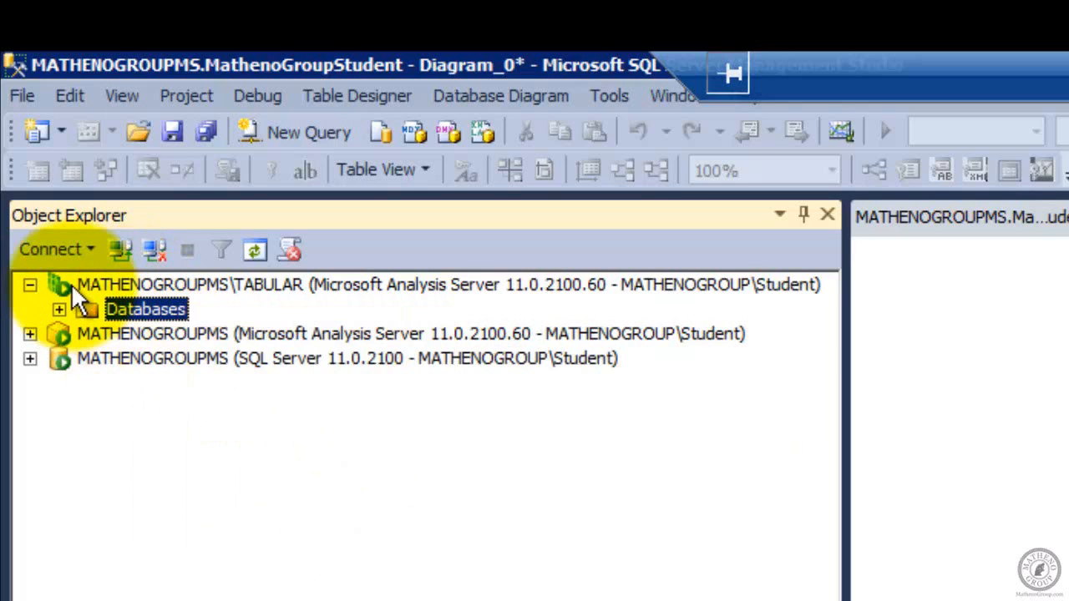
click(60, 307)
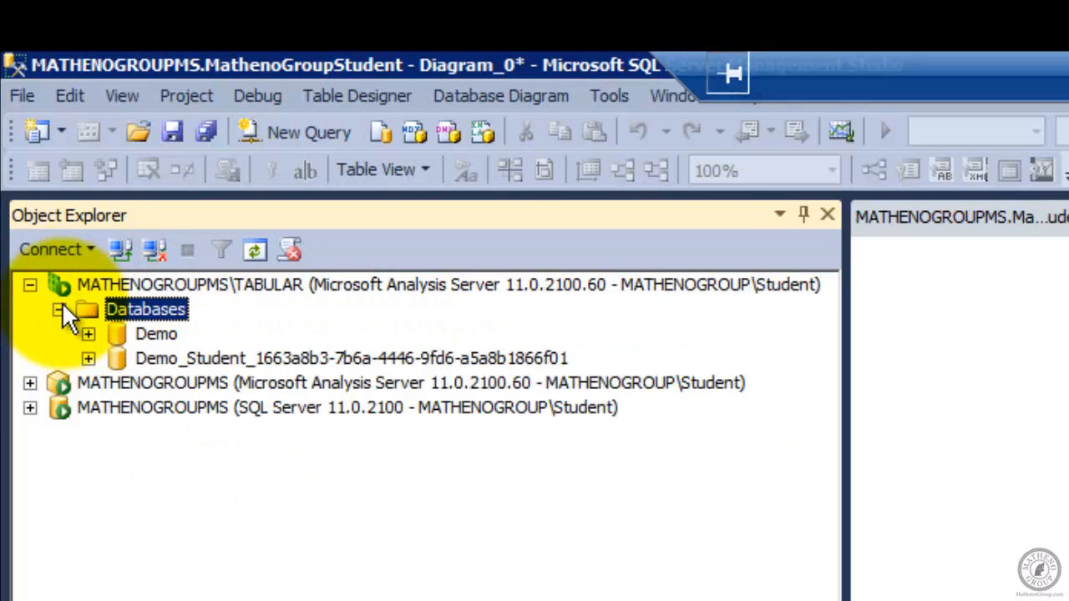
Expand the Demo database on the TABULAR instance and open it for browsing
click(142, 335)
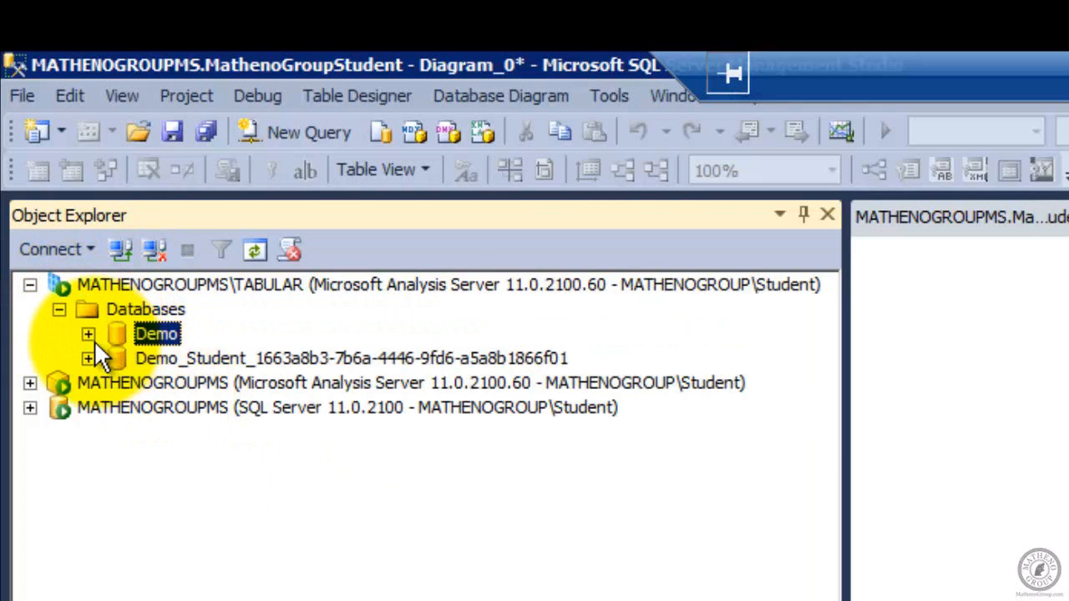
click(90, 336)
click(263, 431)
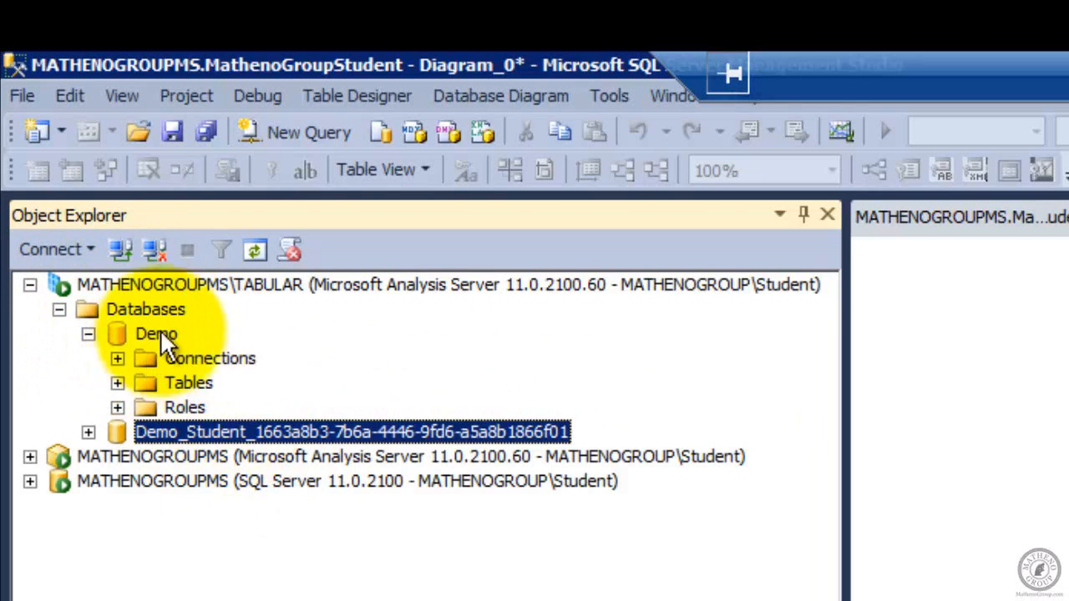
right_click(115, 333)
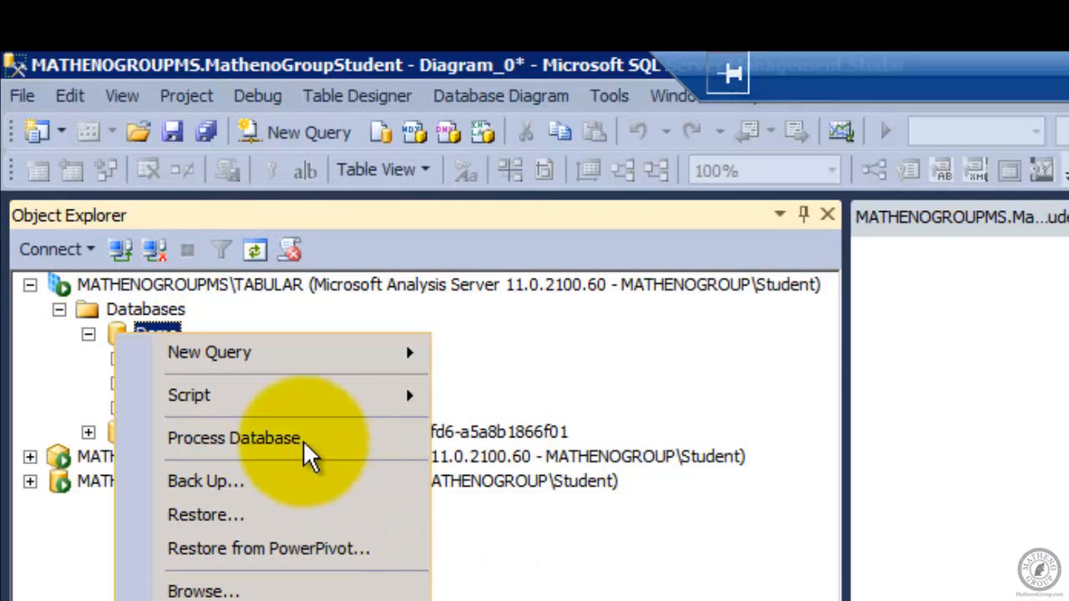
mouse_move(276, 388)
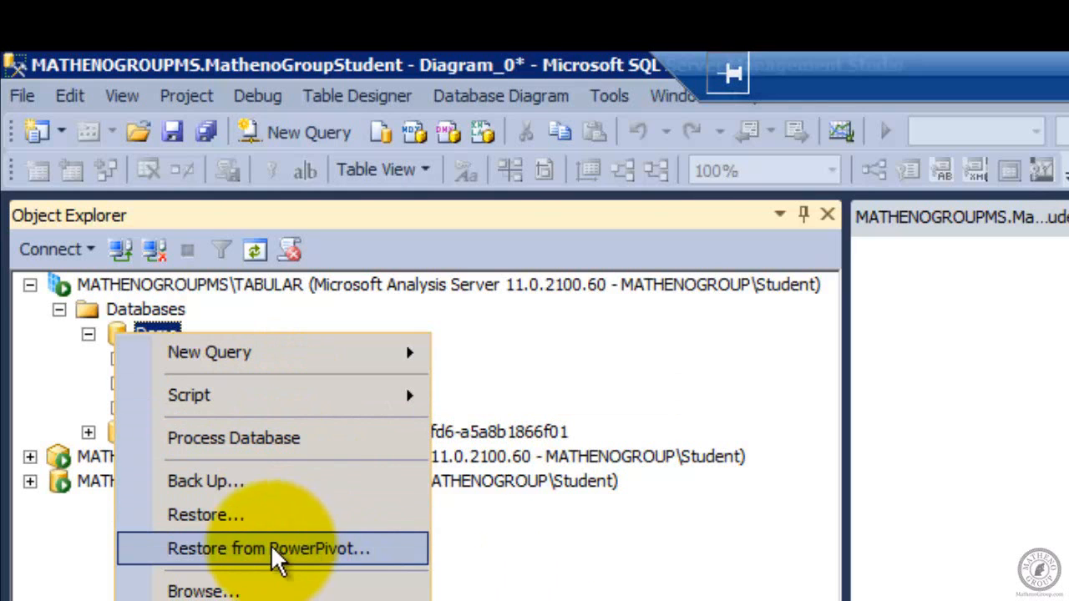
click(310, 589)
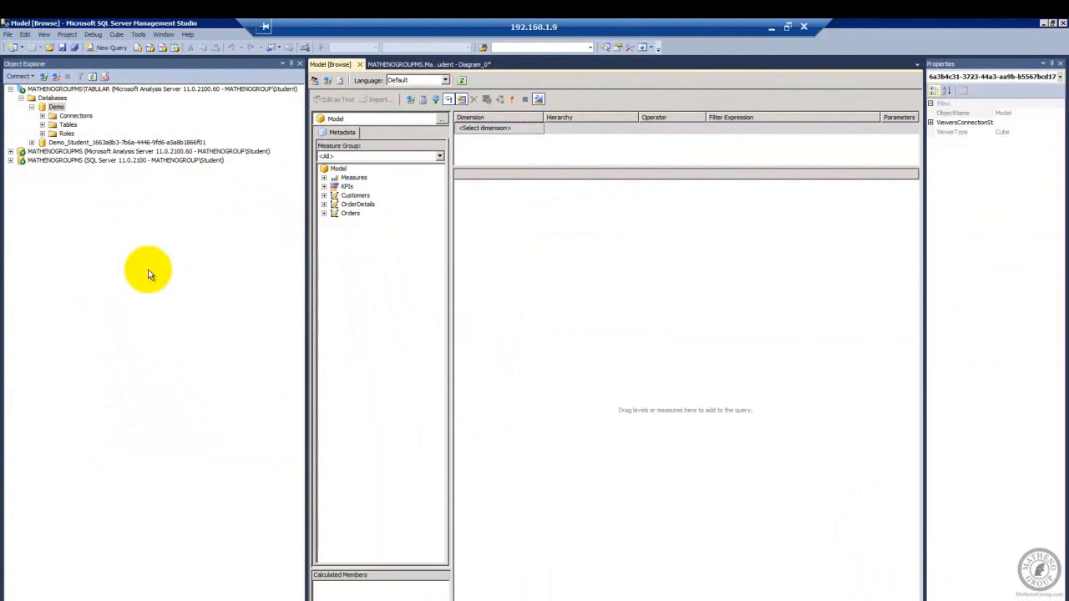
Add the Sum of qty measure and the qty field of OrderDetails to the browse query
click(324, 178)
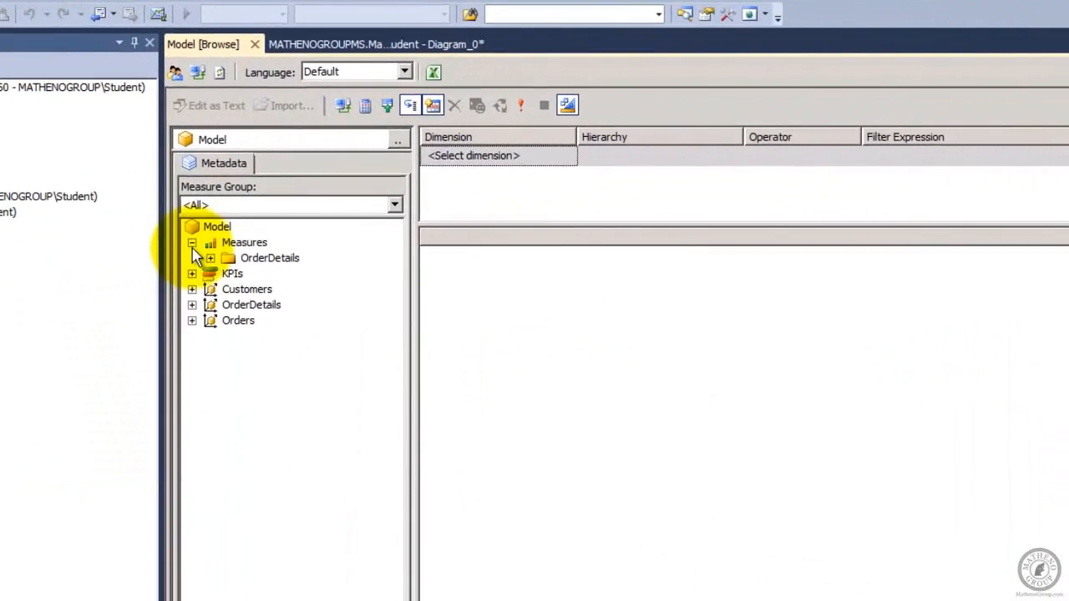
click(173, 280)
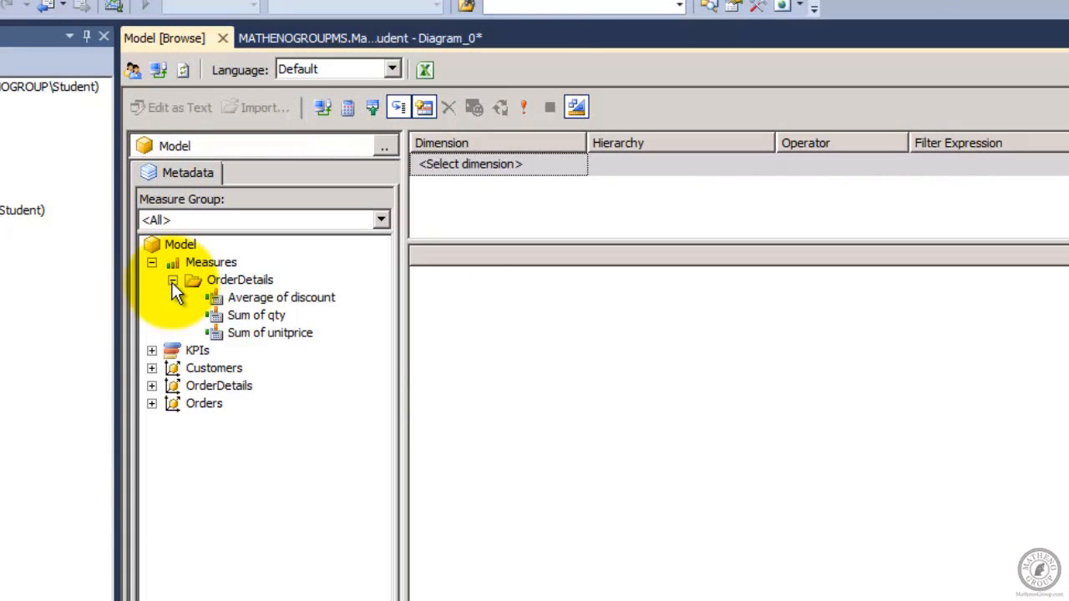
click(259, 314)
right_click(259, 315)
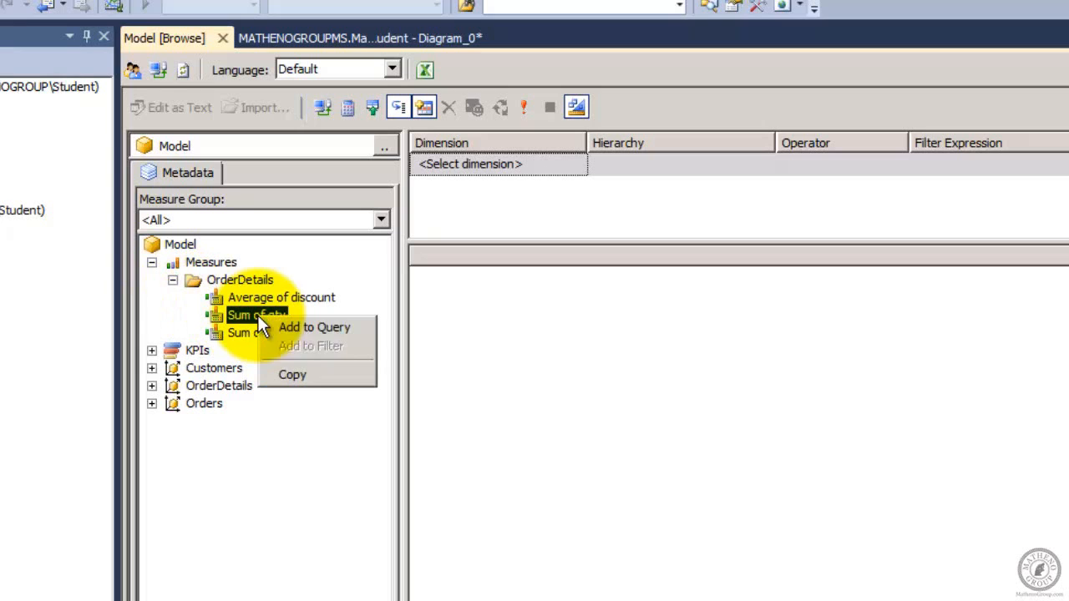
click(304, 327)
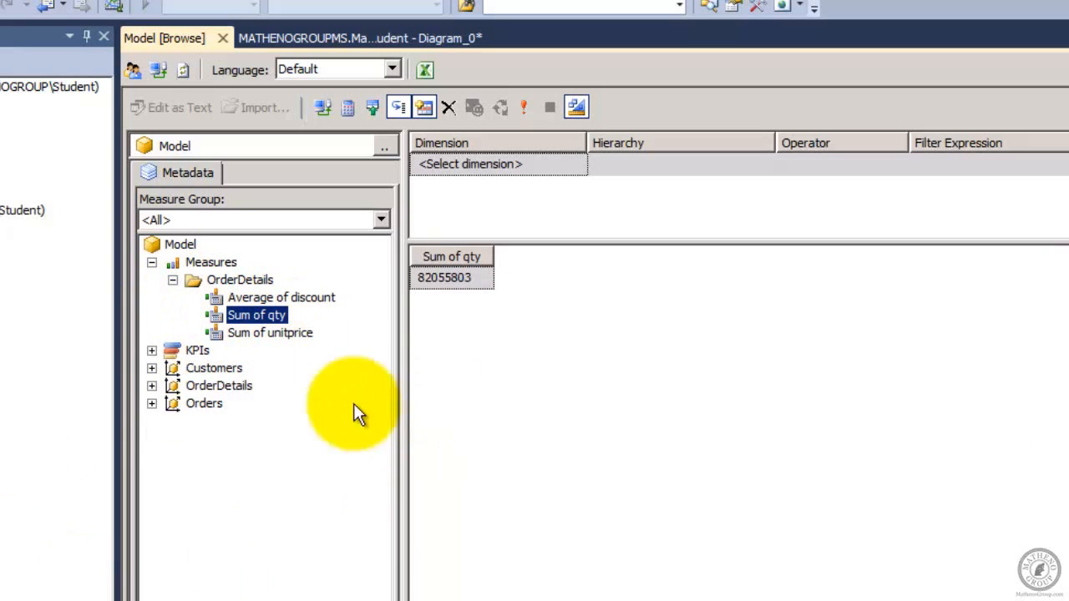
click(152, 386)
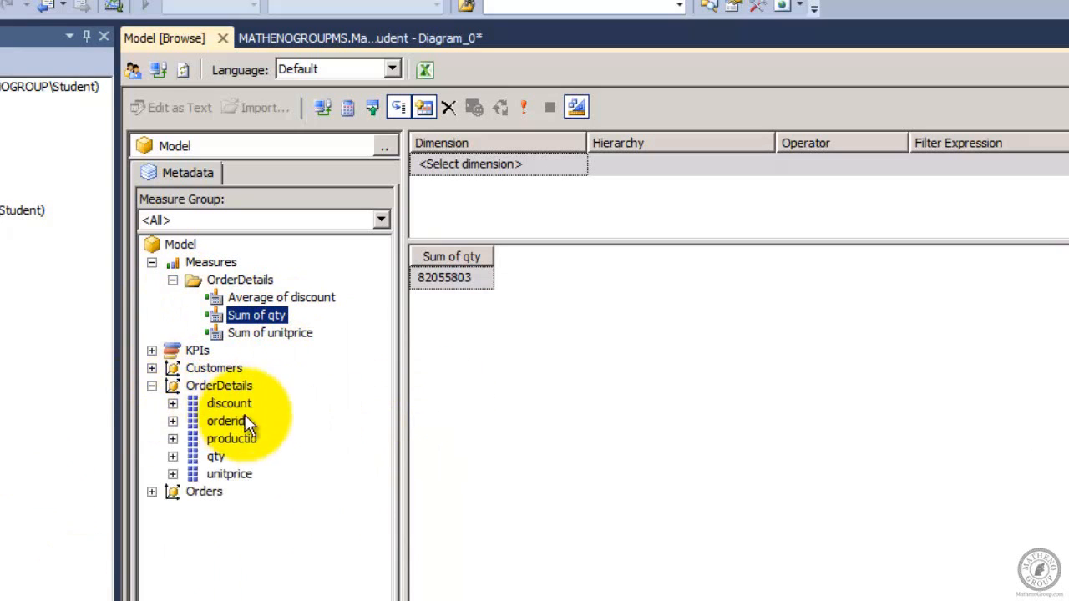
right_click(217, 458)
click(260, 468)
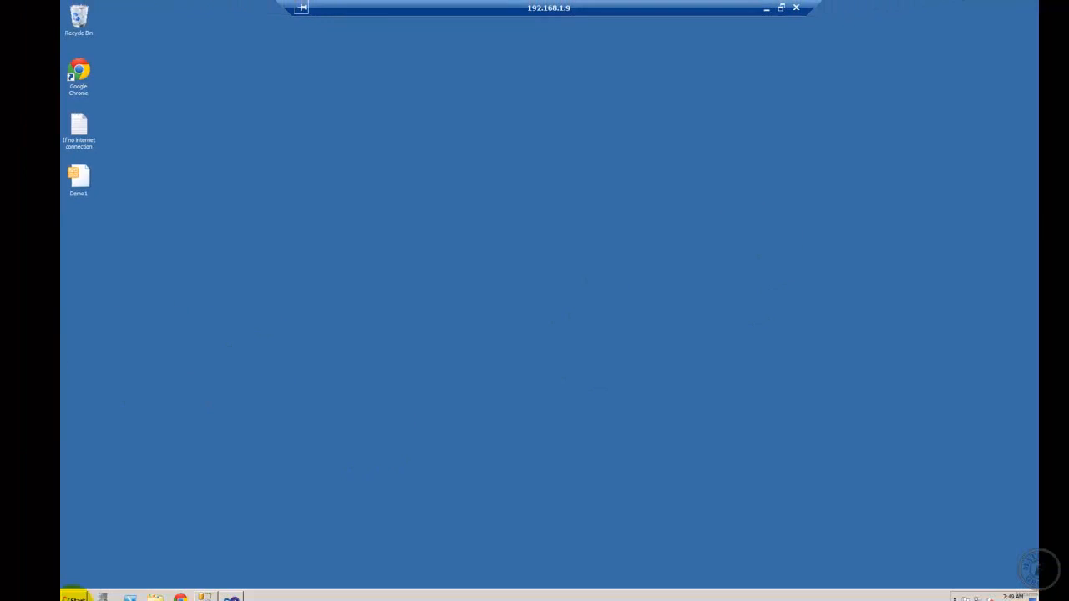
Switch to Microsoft Excel 2010 and connect to the Analysis Services server mathenogroupms\tabular with Windows Authentication
click(73, 596)
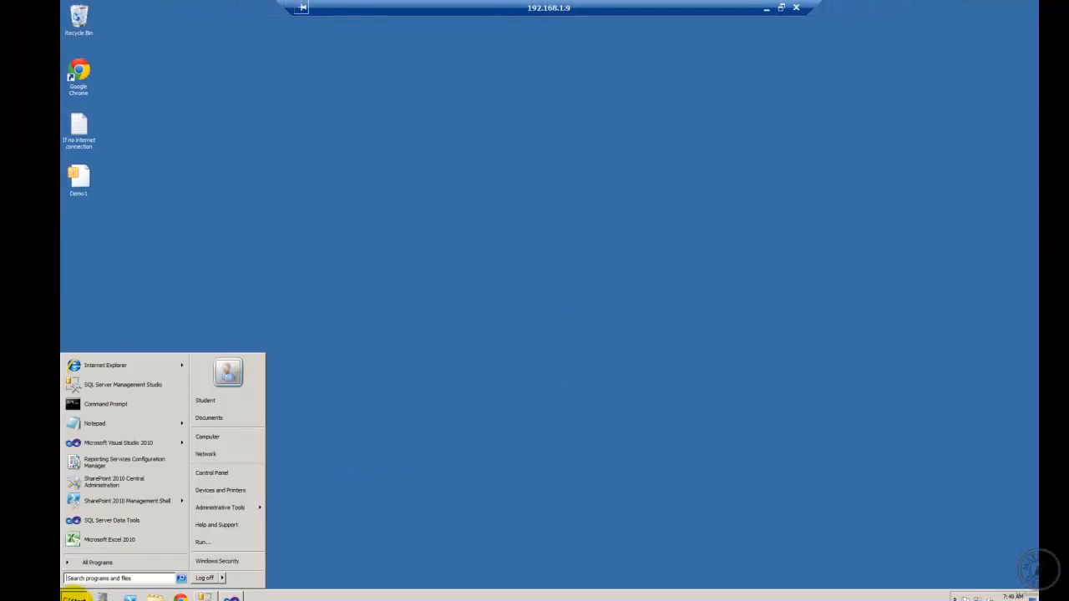
click(111, 539)
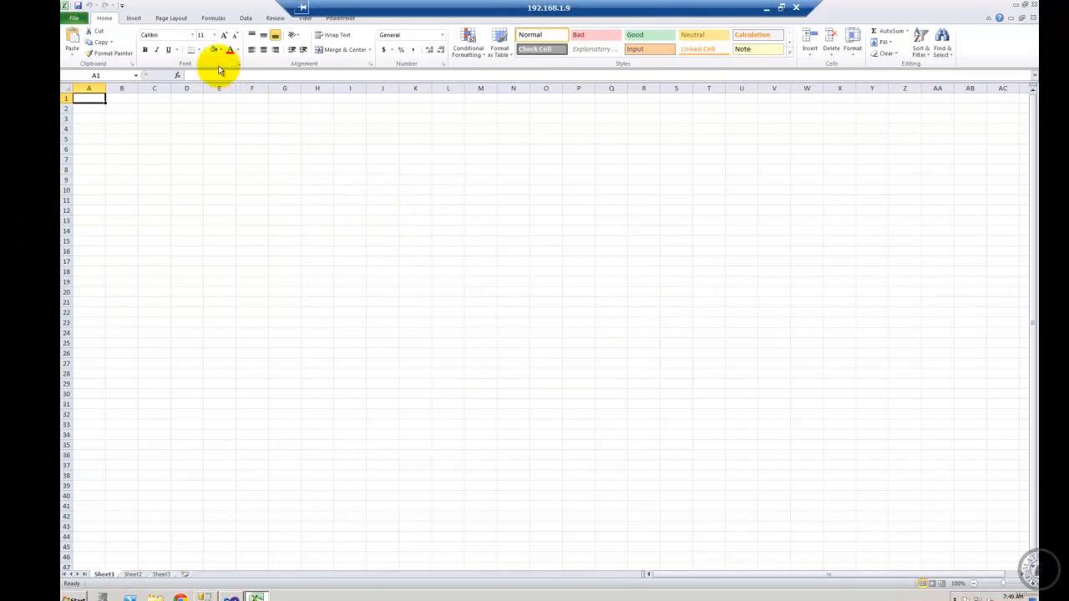
click(246, 19)
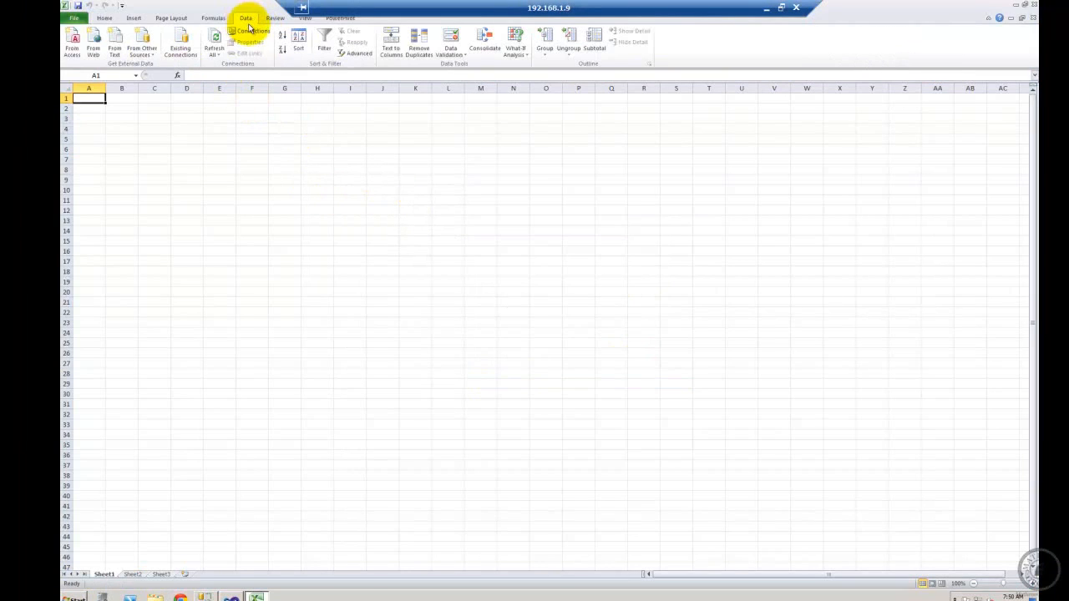
click(250, 32)
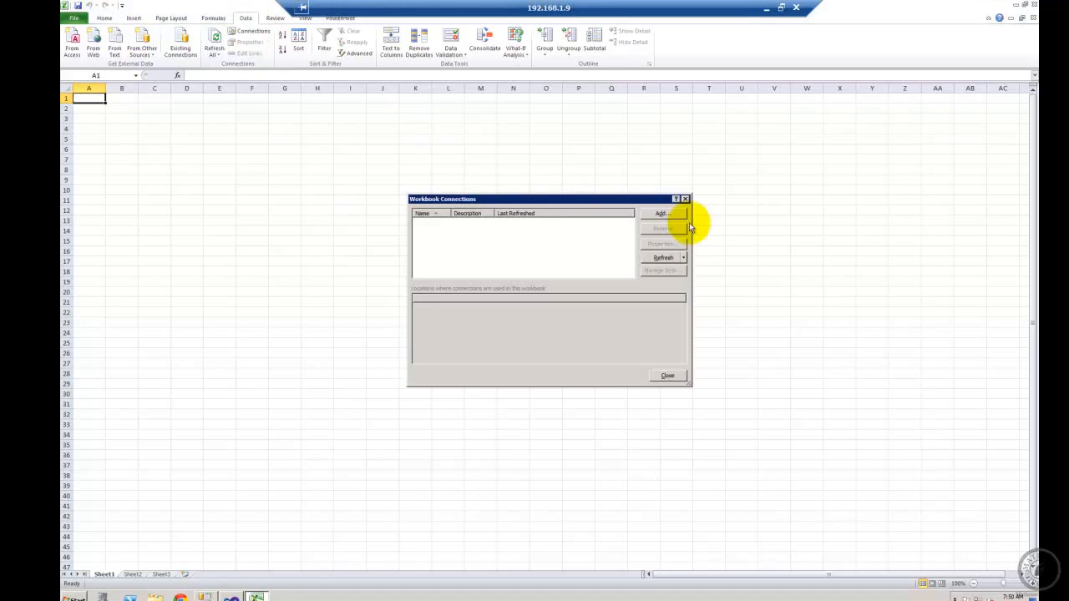
click(659, 214)
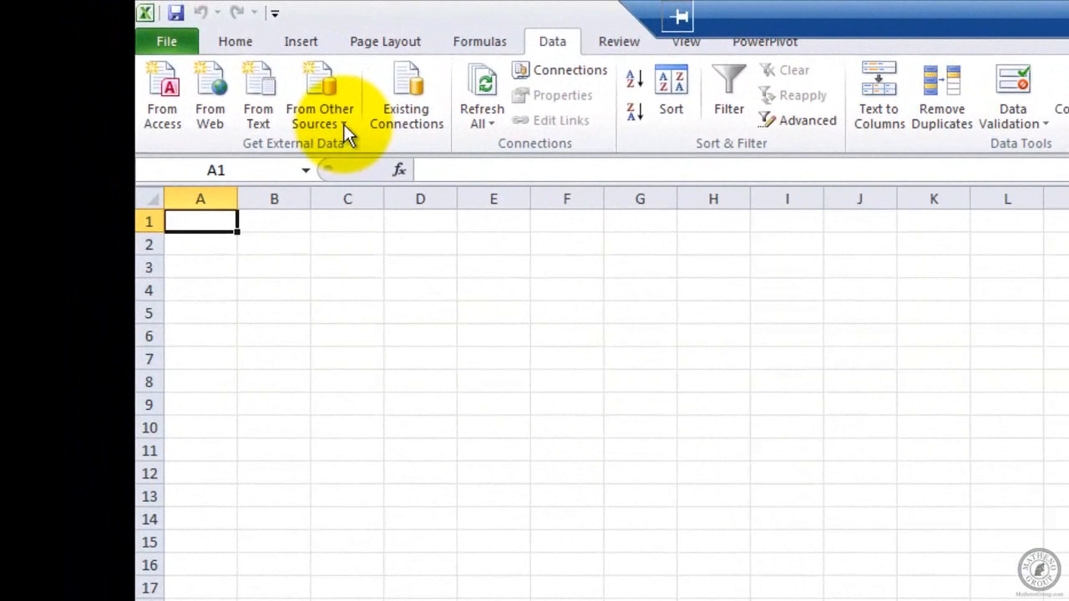
click(343, 123)
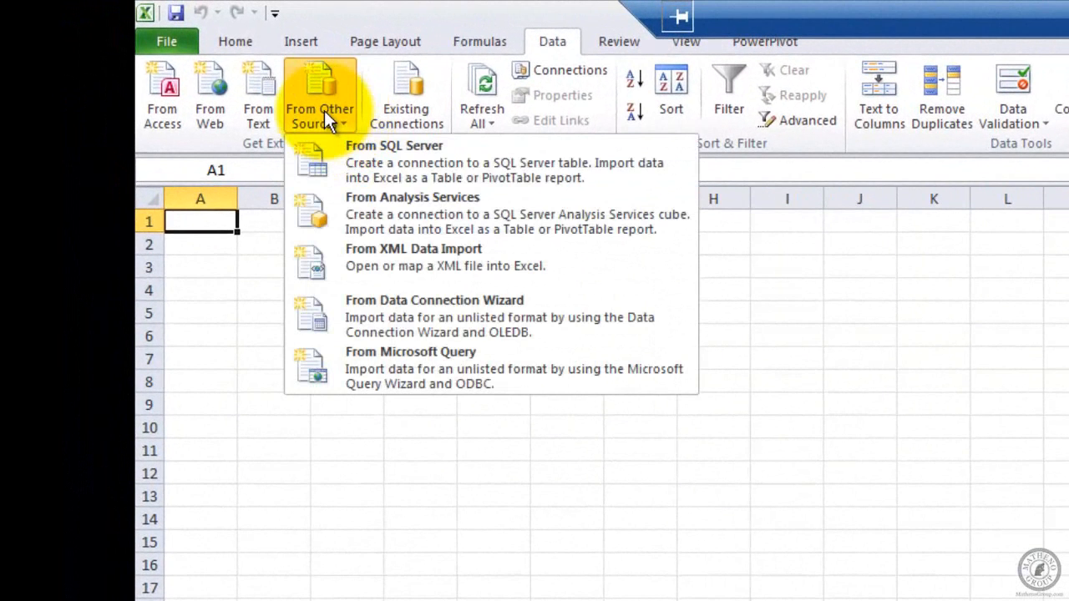
click(440, 216)
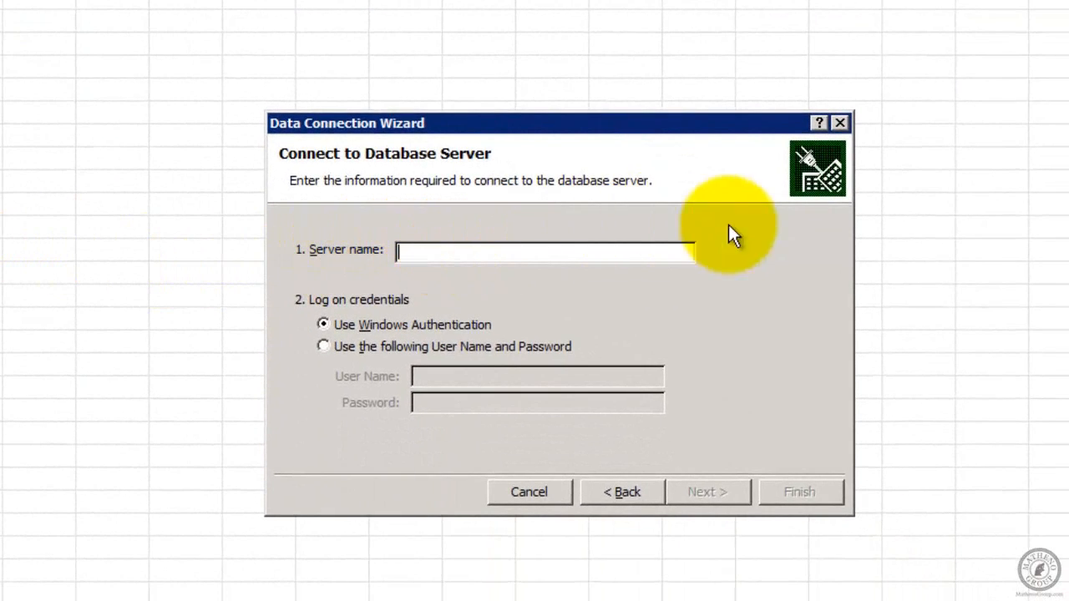
text(mathenogroupms\tabular)
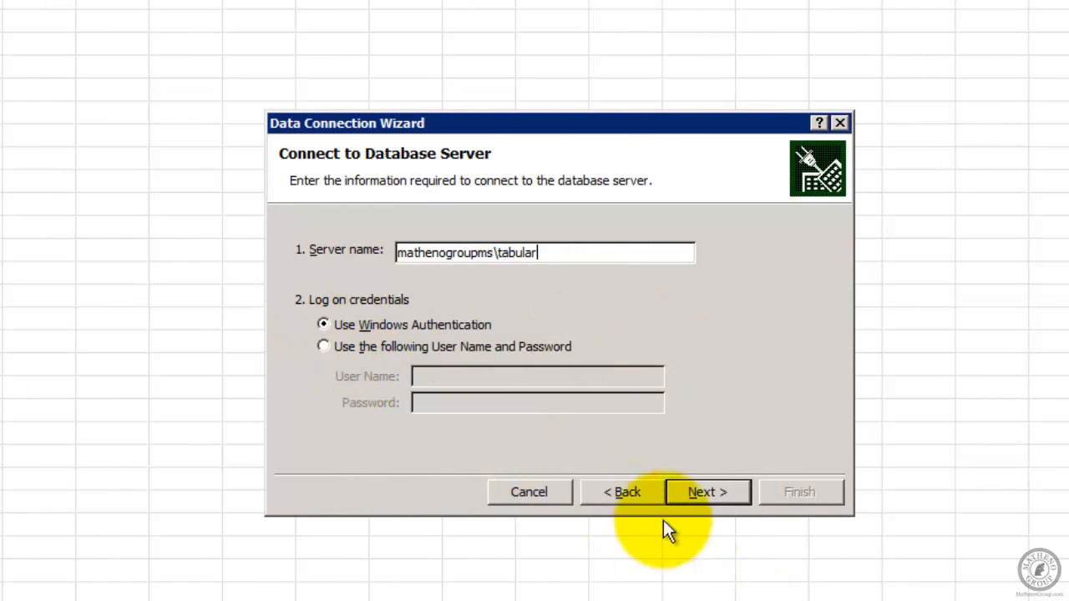
click(708, 493)
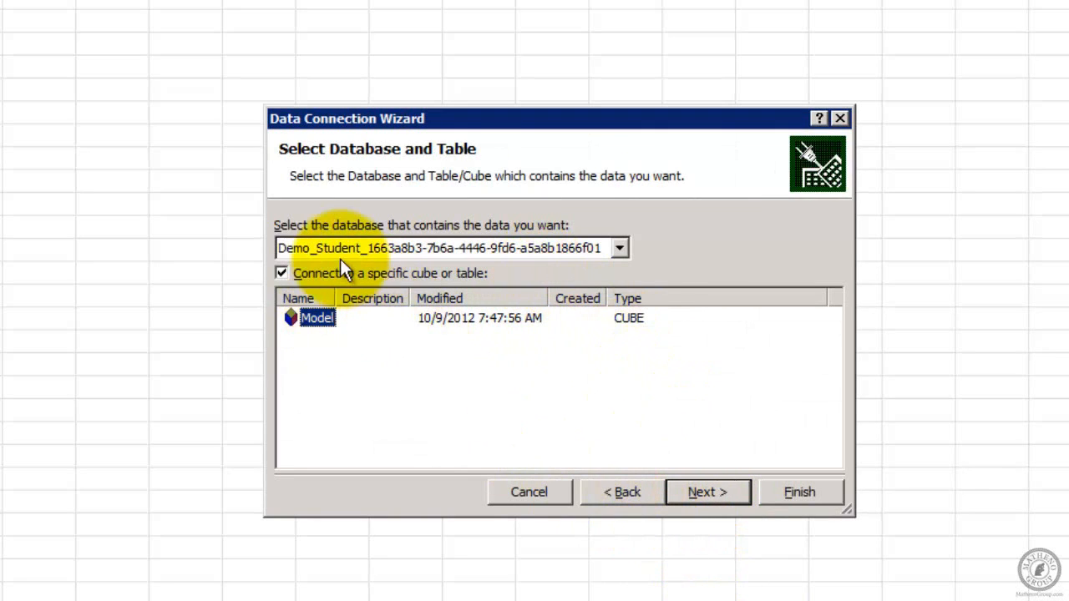
Finish the connection to the Model cube of the Demo_Student_1663a8b3-7b6a-4446-9fd6-a5a8b1866f01 database and place a PivotTable report at cell A1
click(620, 248)
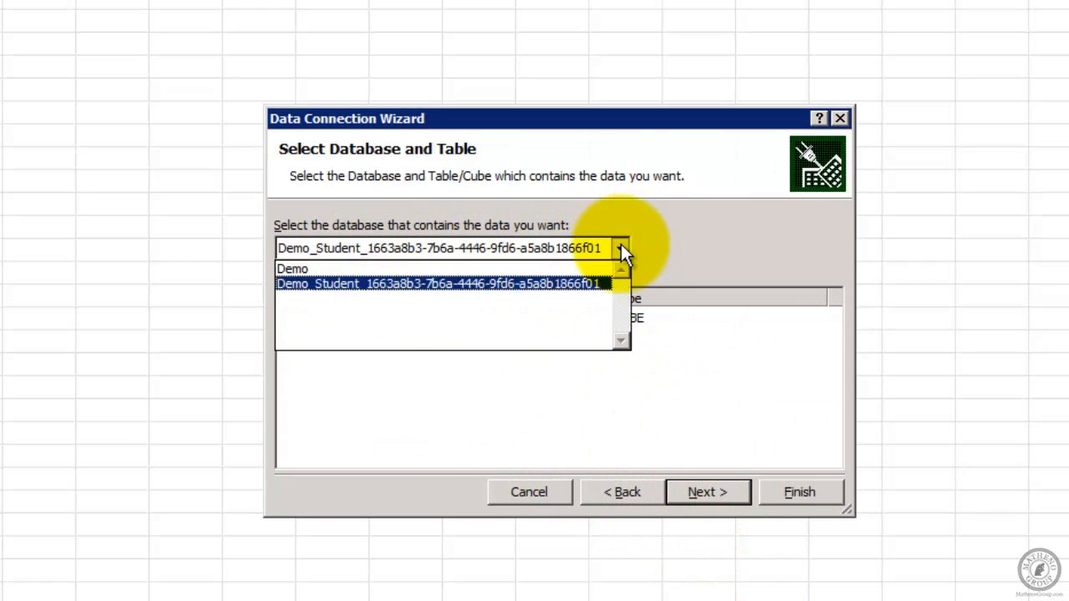
click(285, 283)
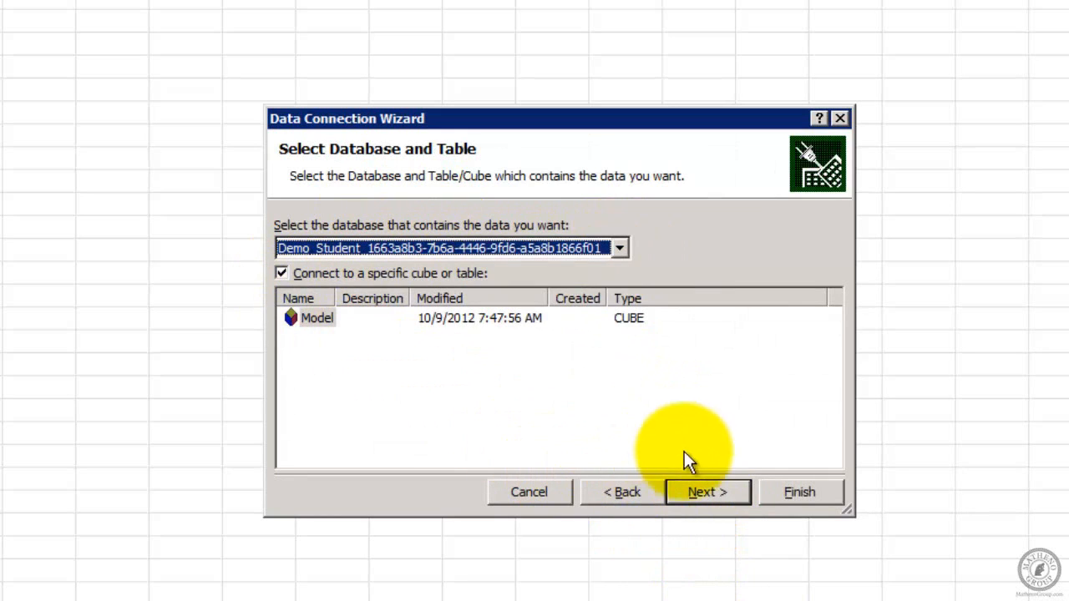
click(714, 492)
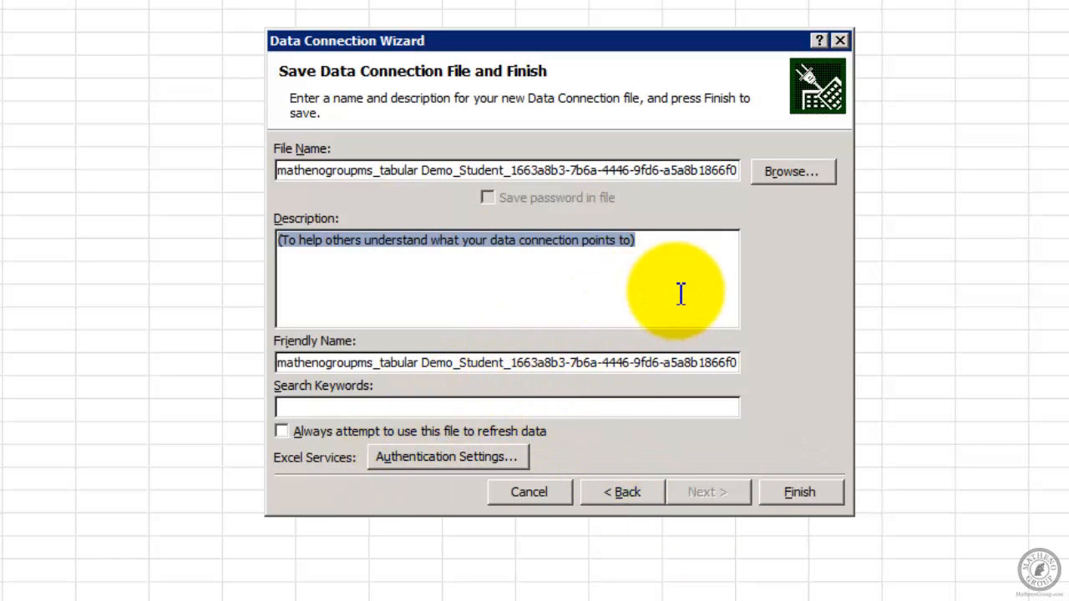
click(793, 493)
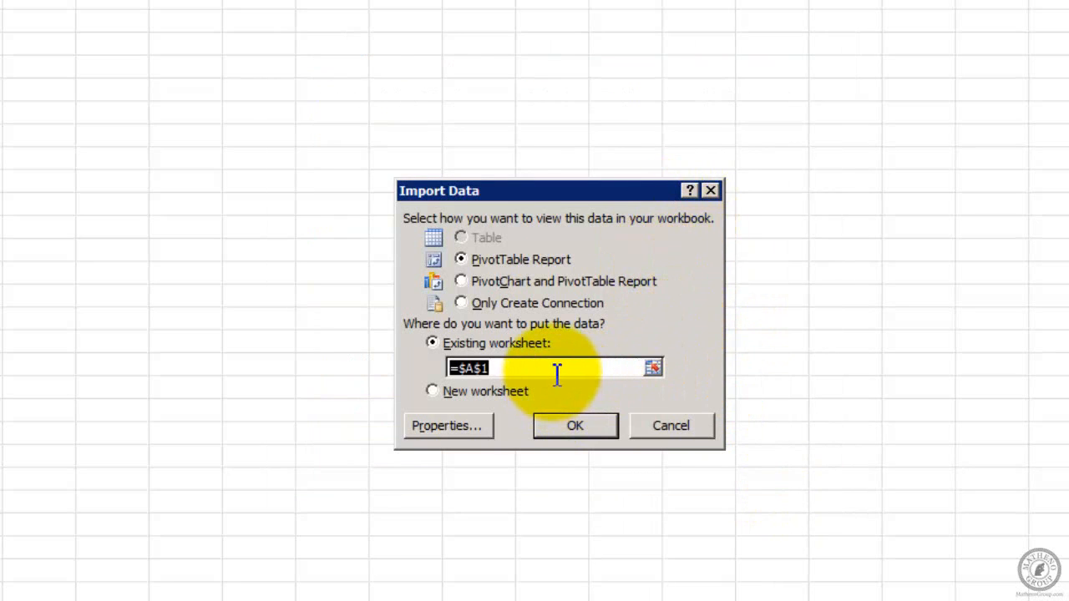
click(582, 426)
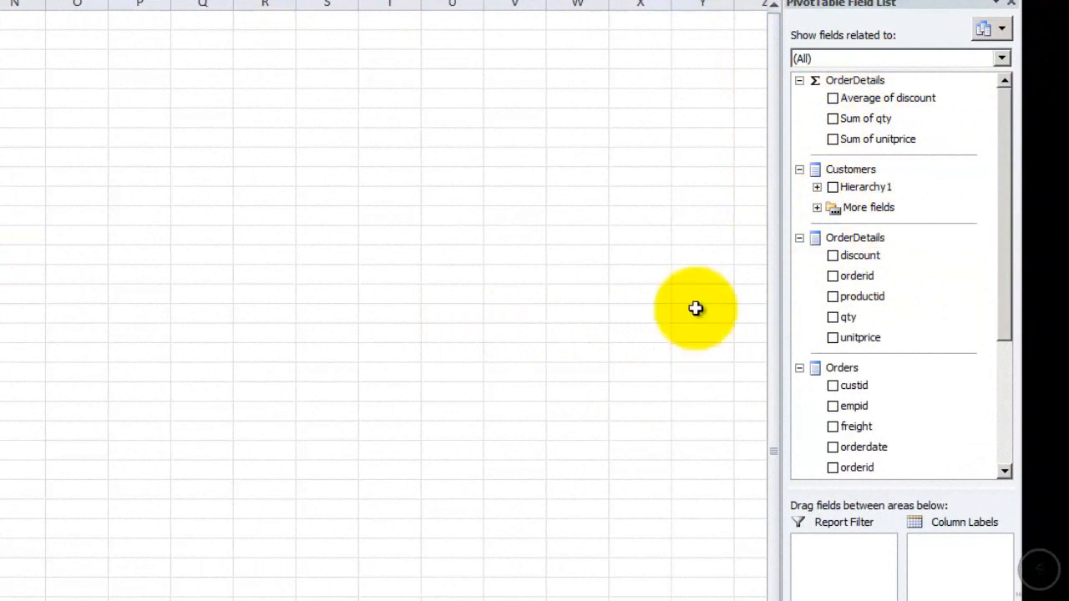
Add Sum of qty and Sum of unitprice as PivotTable values, with productid and the Customers Hierarchy1 as row labels
click(833, 118)
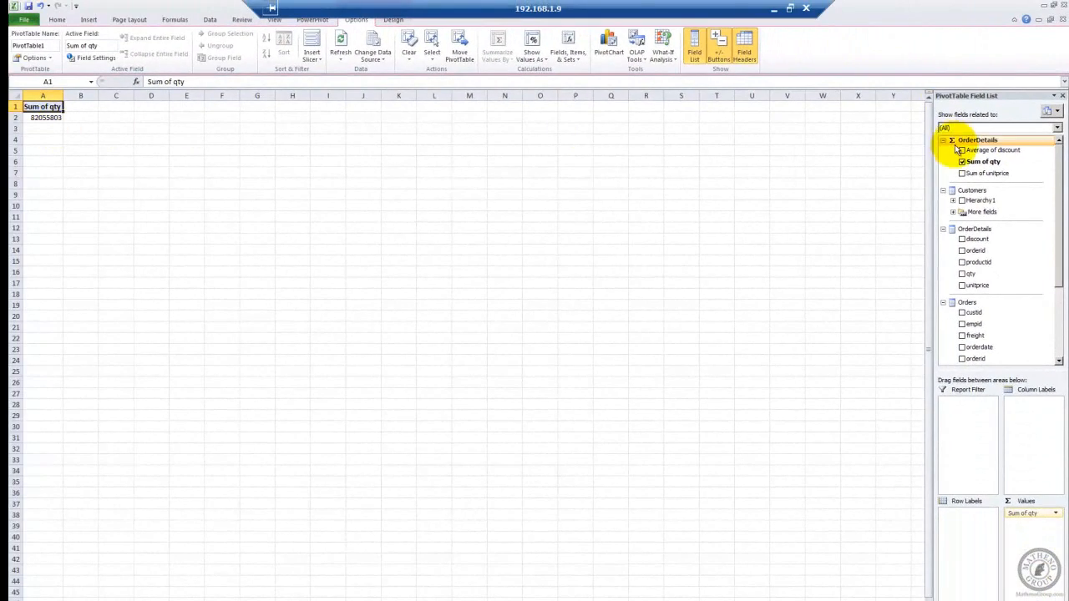
click(961, 173)
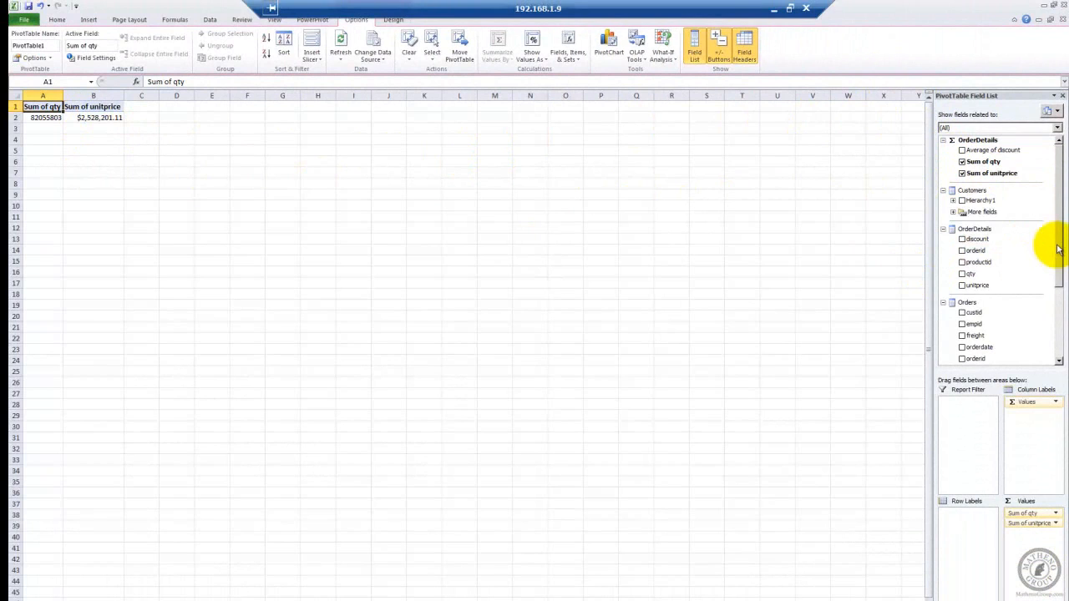
mouse_move(1057, 249)
mouse_down()
mouse_move(1054, 311)
mouse_move(1052, 253)
mouse_up()
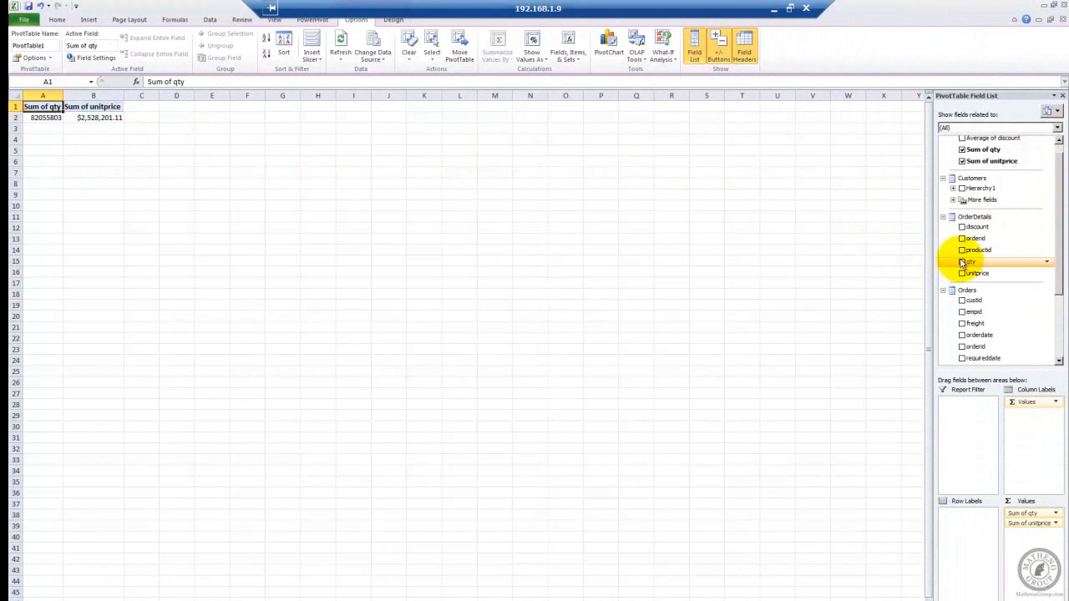
click(963, 250)
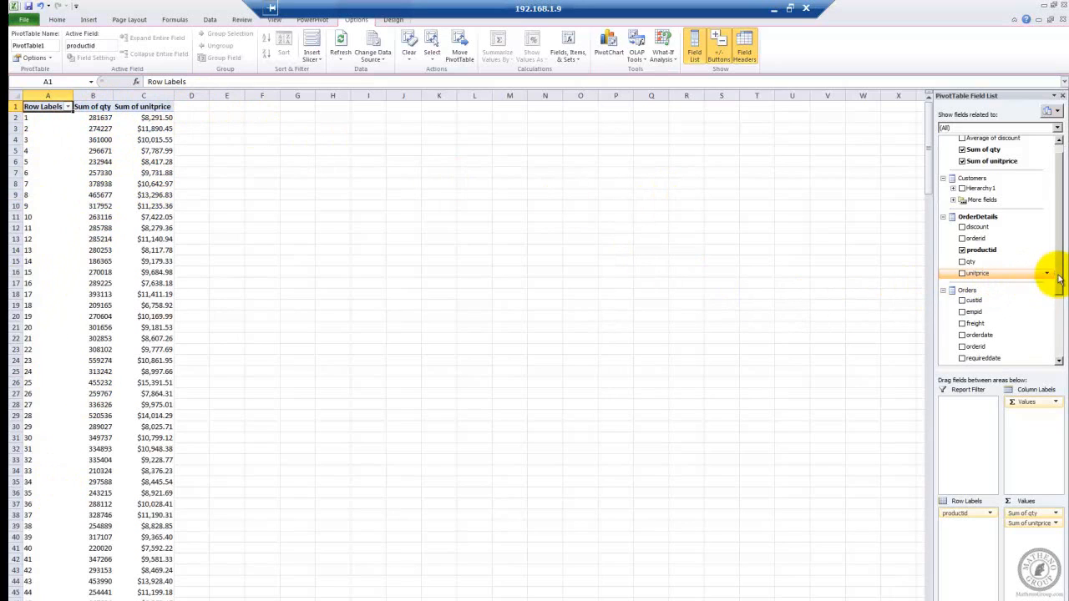
scroll(1051, 242, up, 1)
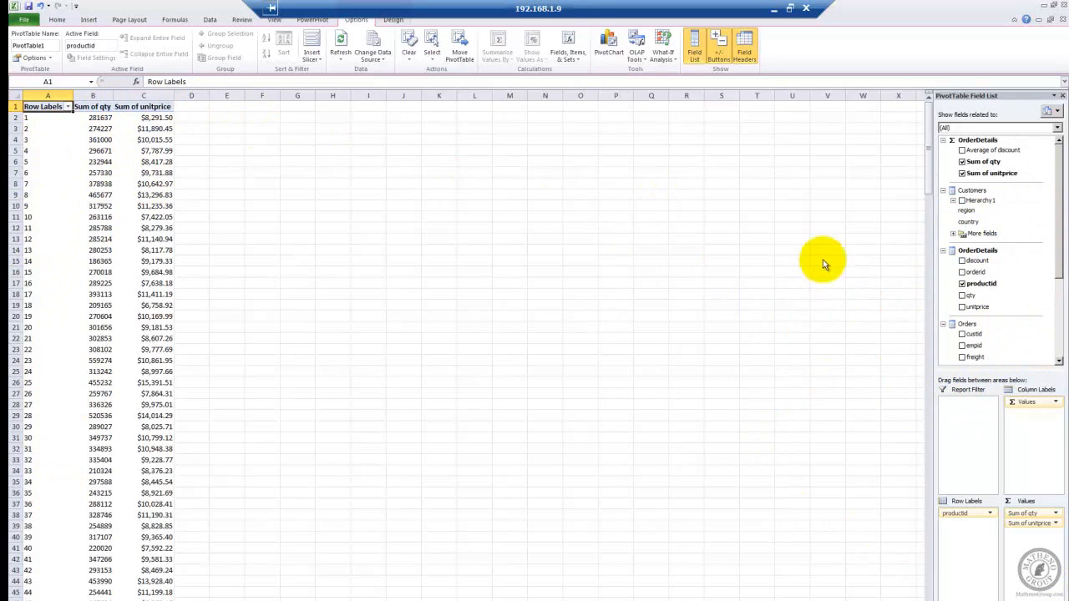
click(953, 200)
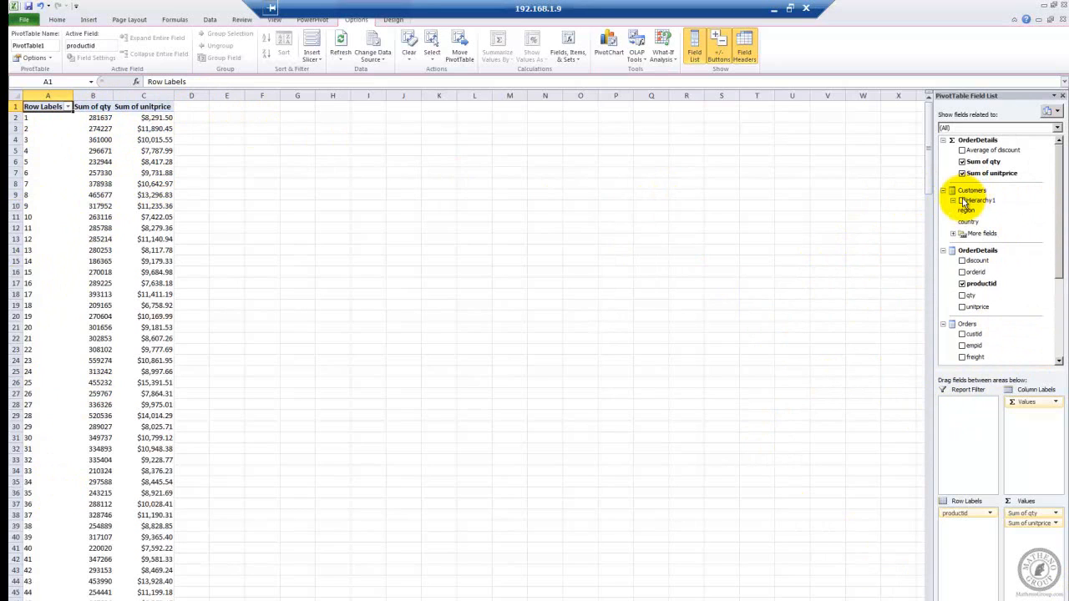
click(962, 200)
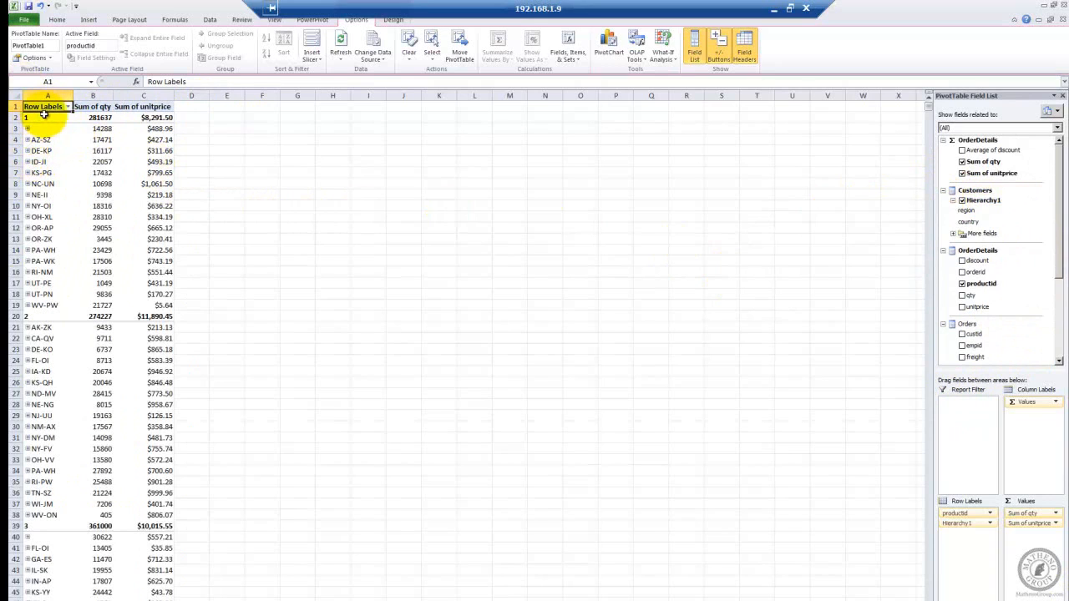
Expand the AZ-SZ region under product 1 in the PivotTable down to its country level
click(26, 140)
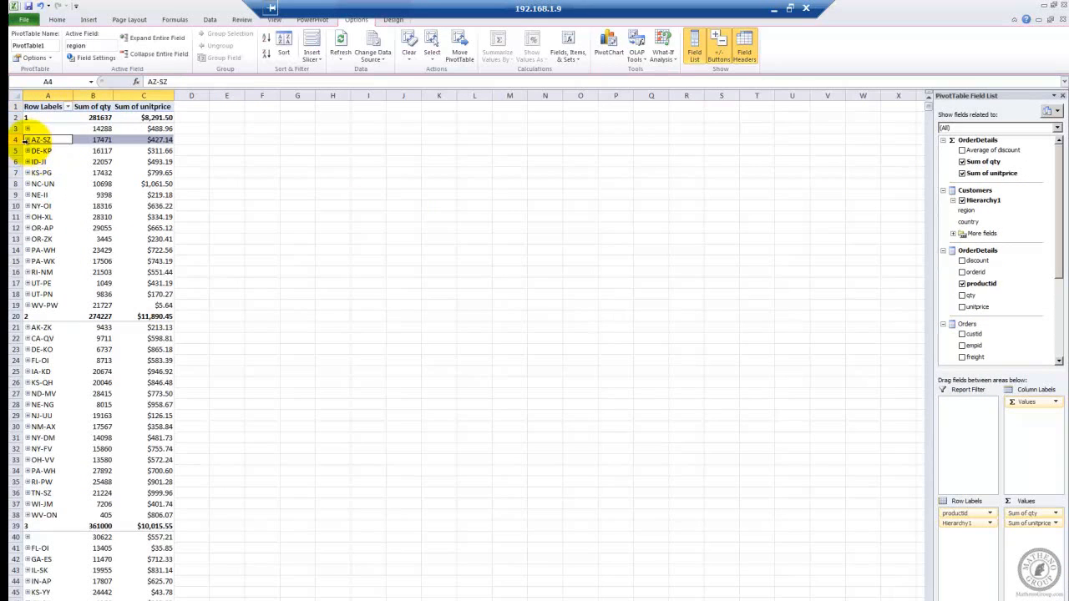
click(27, 139)
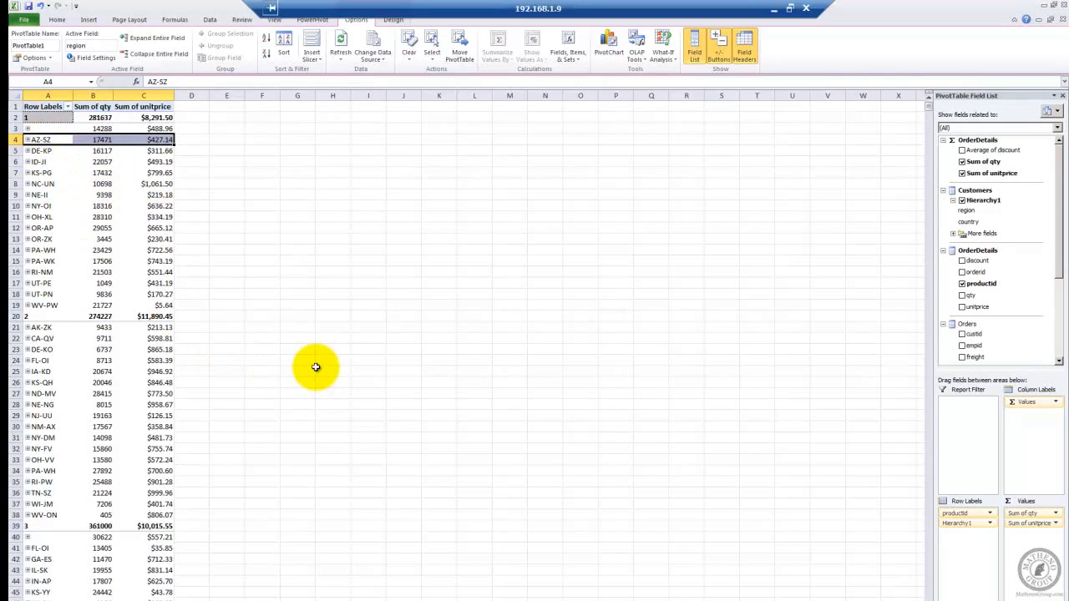
click(29, 140)
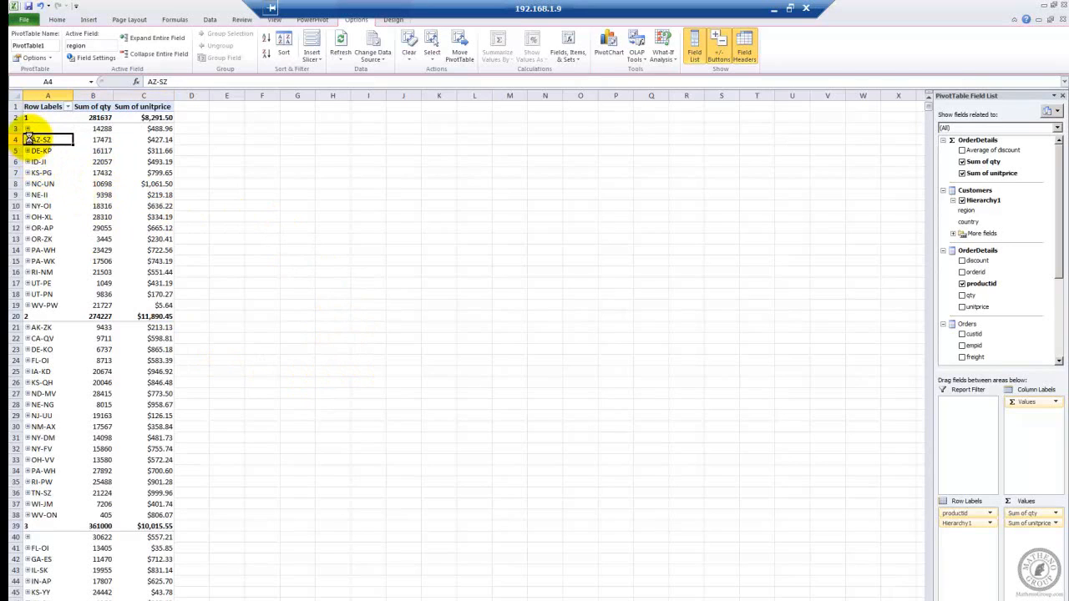
click(27, 140)
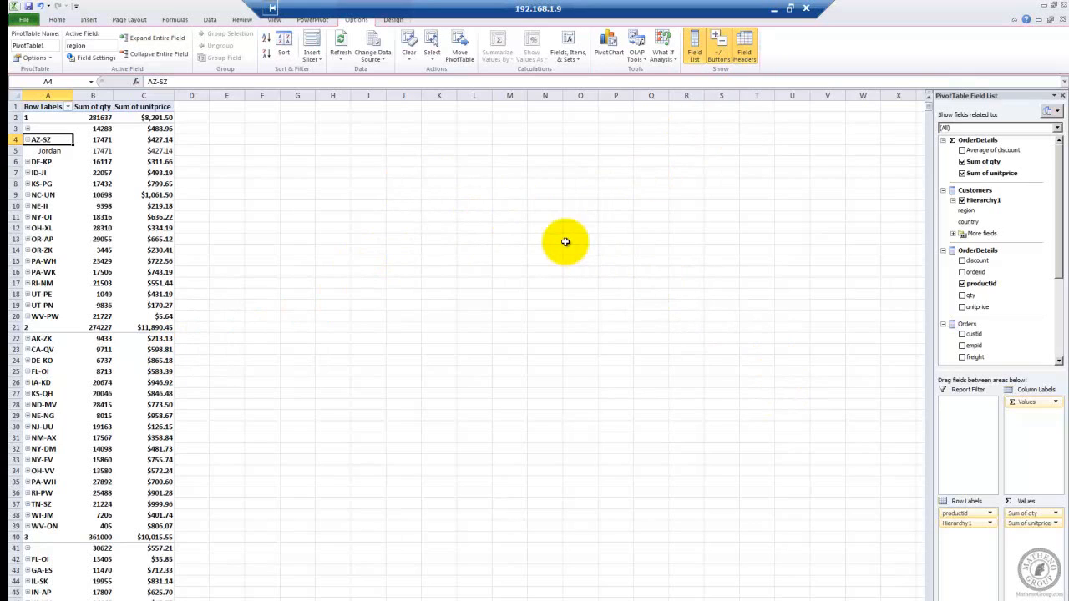
Close Excel without saving Book1 and select the Demo database in SQL Server Management Studio
click(1060, 6)
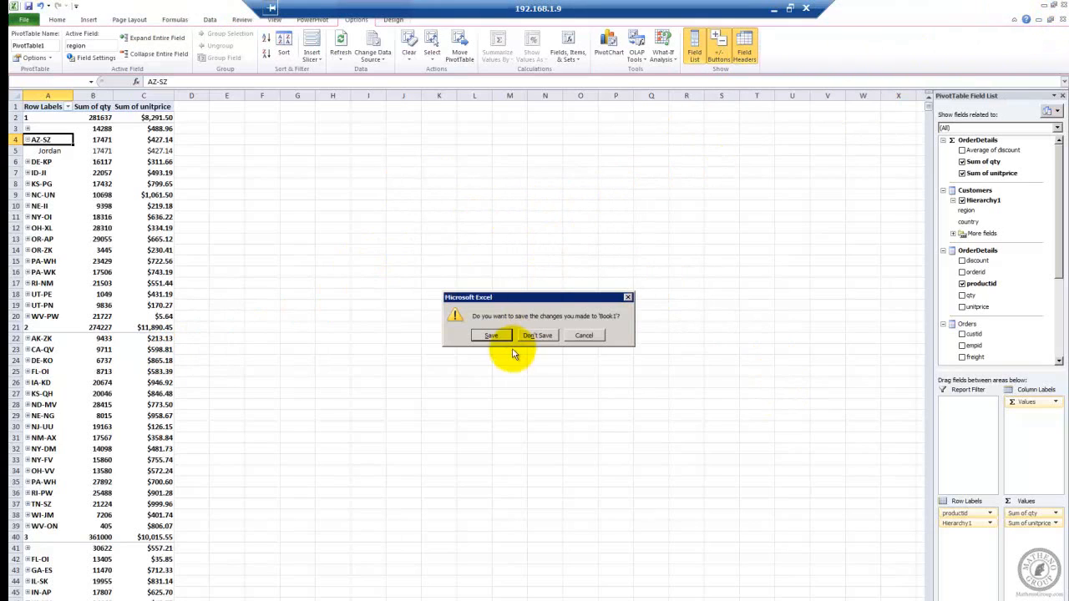
click(534, 334)
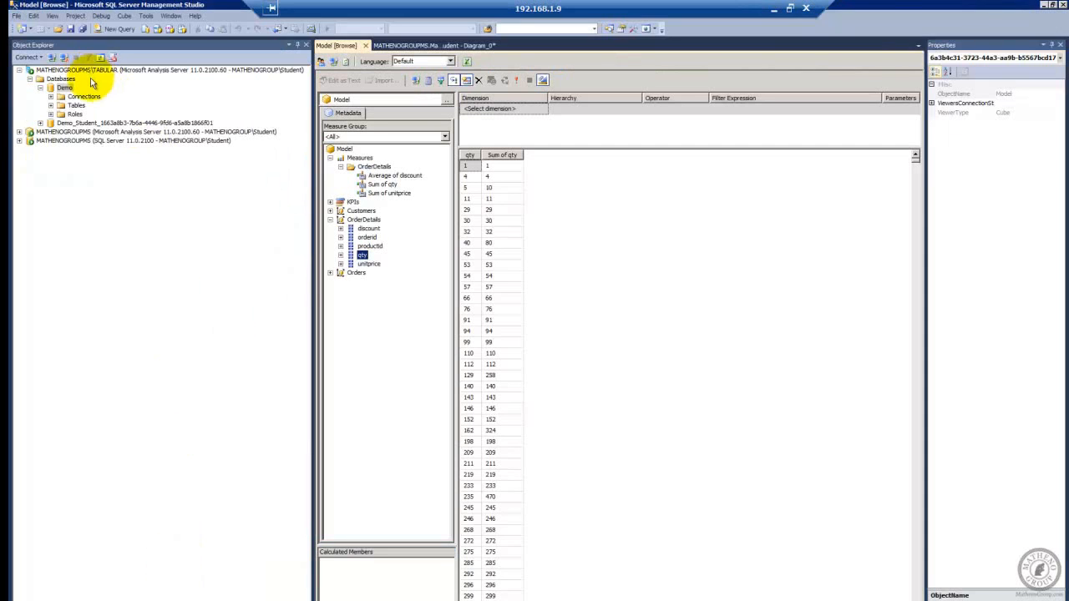
right_click(66, 87)
click(101, 354)
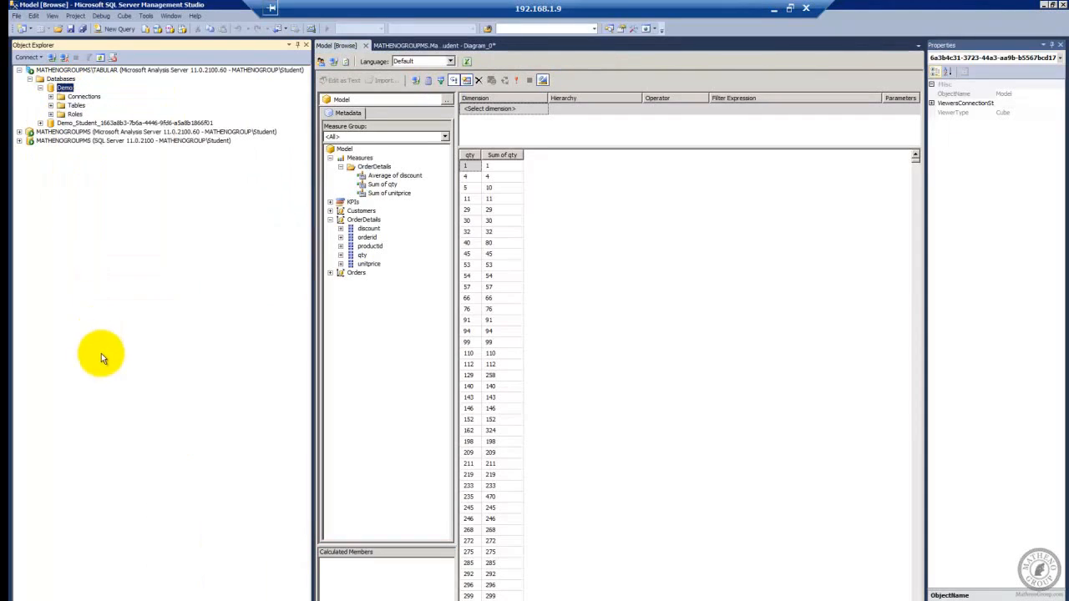